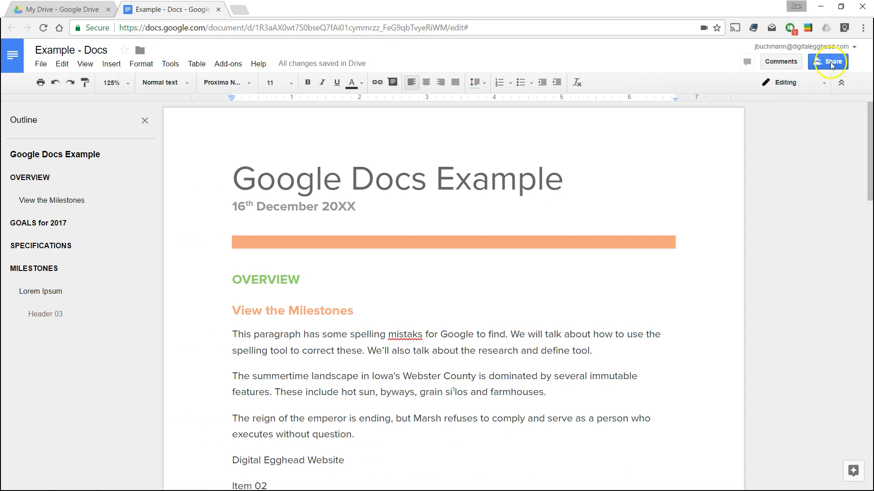
Step: Turn on link sharing for Digital Egghead viewers and copy the shareable link
{"action": "left_click", "coordinate": [817, 68]}
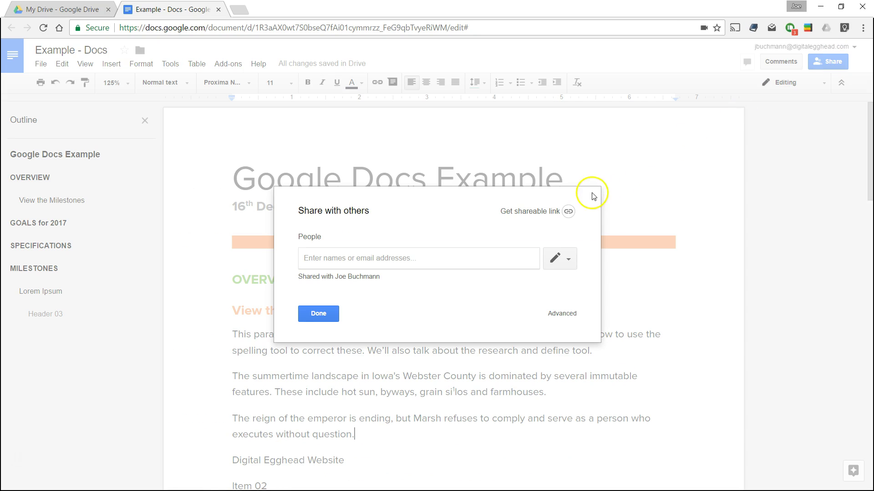
{"action": "left_click", "coordinate": [530, 212]}
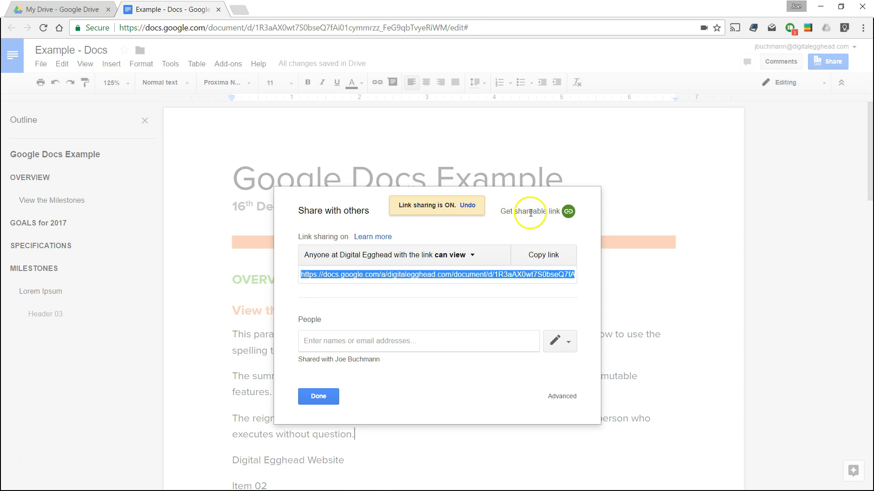
{"action": "left_click", "coordinate": [544, 255]}
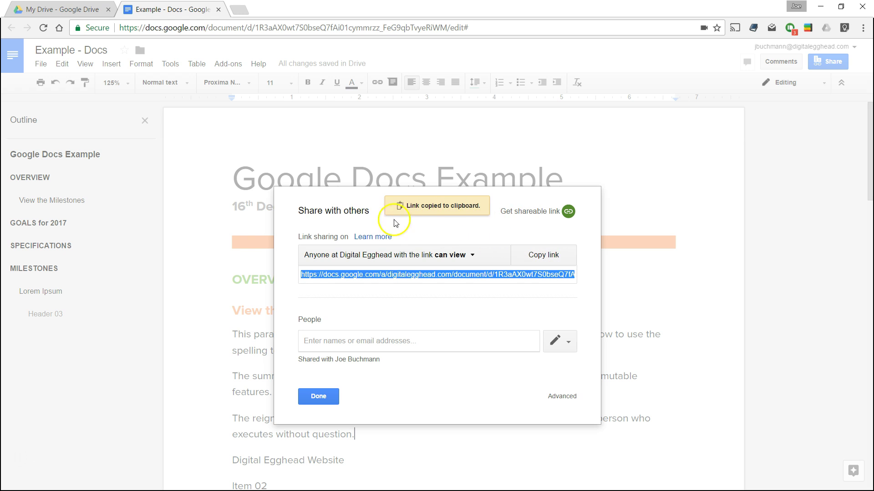
{"action": "left_click", "coordinate": [318, 396]}
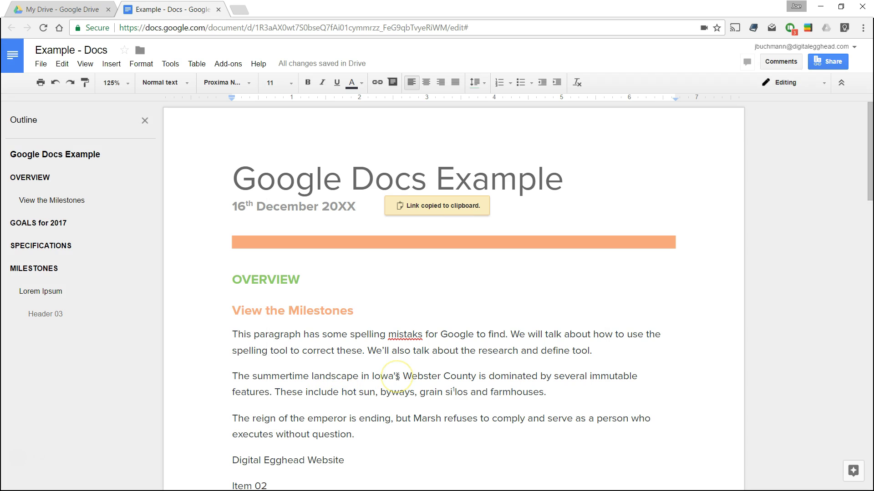
Step: Paste the sharing link on a new line below Item 03
{"action": "scroll", "coordinate": [360, 363], "scroll_direction": "down", "scroll_amount": 3}
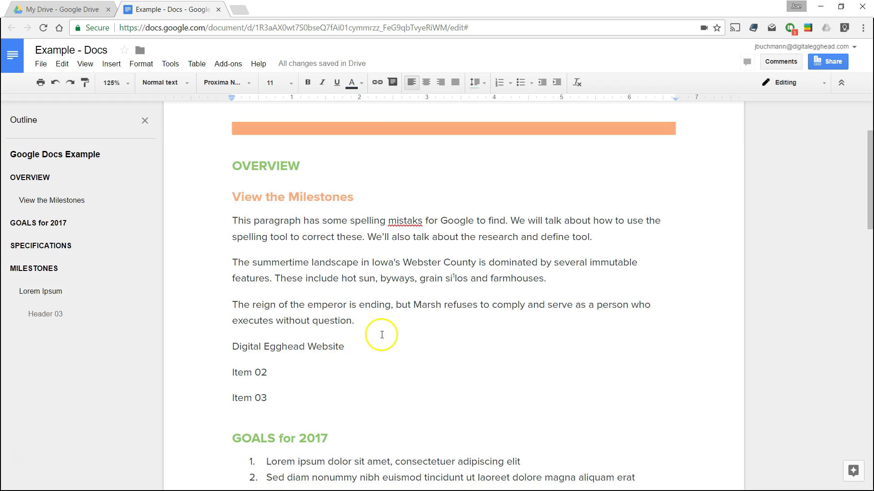
{"action": "scroll", "coordinate": [381, 335], "scroll_direction": "up", "scroll_amount": 3}
{"action": "scroll", "coordinate": [501, 332], "scroll_direction": "down", "scroll_amount": 5}
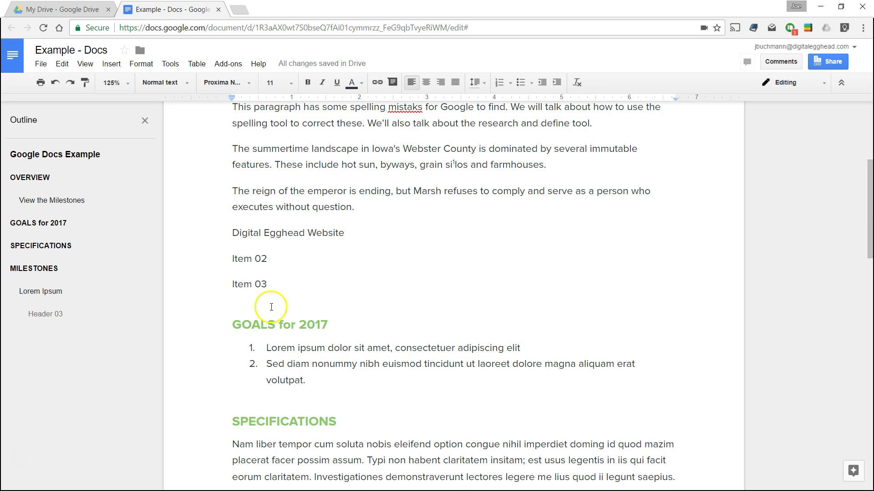
{"action": "double_click", "coordinate": [278, 282]}
{"action": "key", "text": "Return"}
{"action": "key", "text": "ctrl+v"}
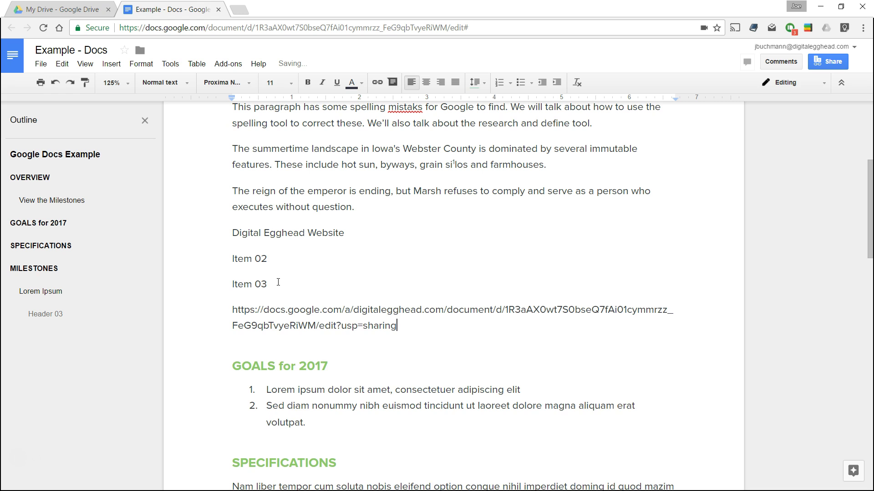
{"action": "left_click", "coordinate": [343, 302]}
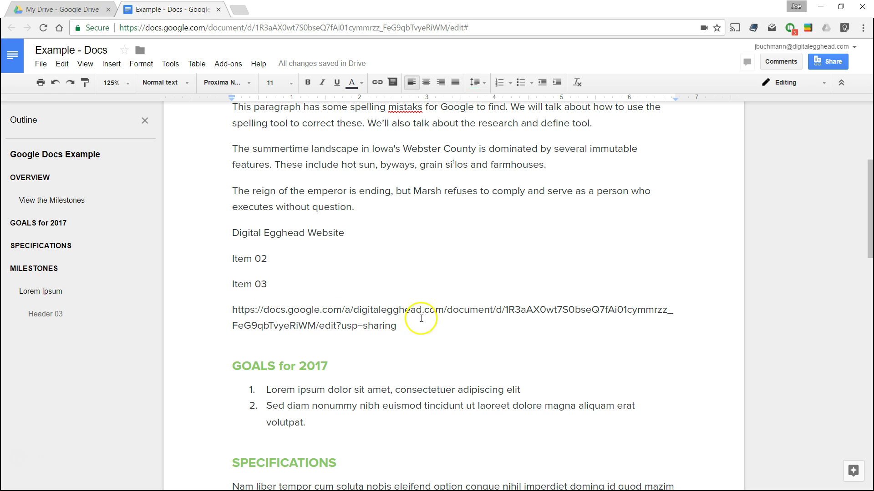
Step: Auto-link the pasted URL, then paste it again on the next line as plain text
{"action": "scroll", "coordinate": [285, 331], "scroll_direction": "up", "scroll_amount": 1}
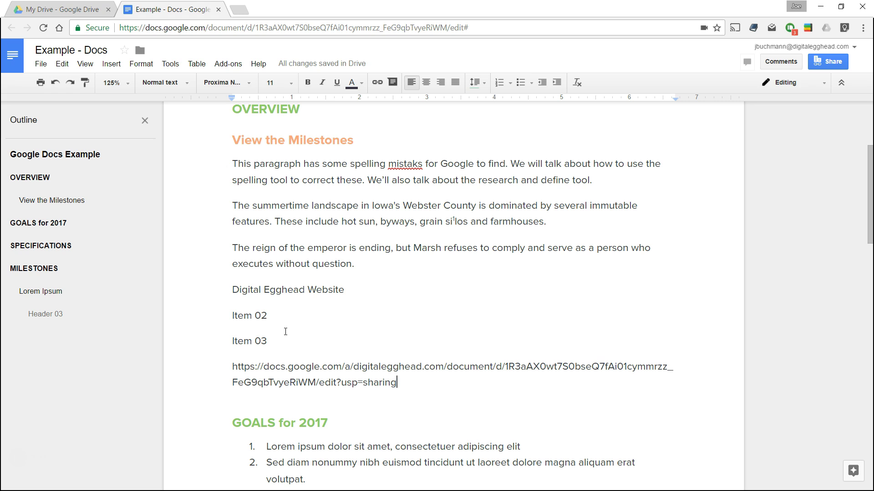
{"action": "left_click", "coordinate": [290, 336]}
{"action": "key", "text": "Return"}
{"action": "key", "text": "ctrl+v"}
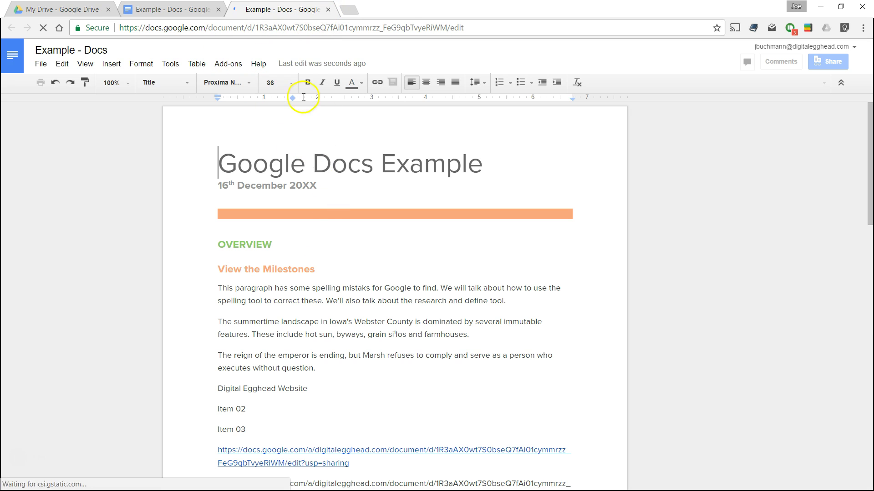
{"action": "key", "text": "ctrl+w"}
{"action": "left_click", "coordinate": [412, 383]}
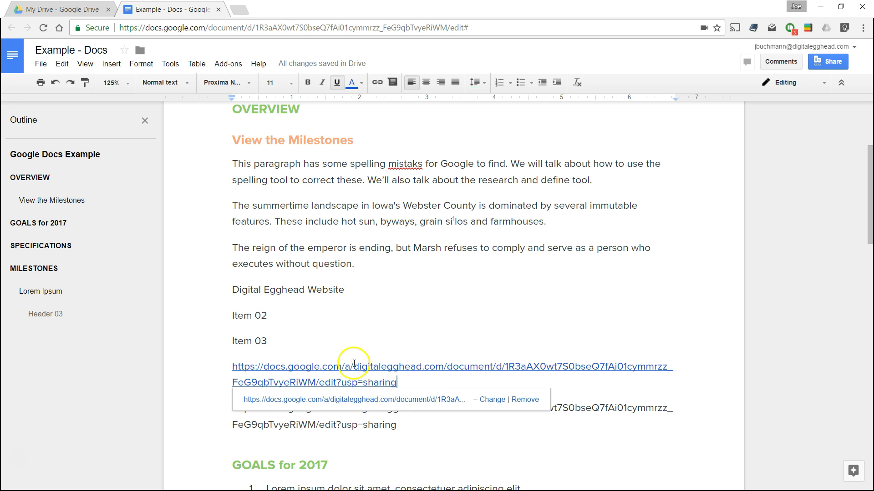
{"action": "left_click", "coordinate": [445, 425]}
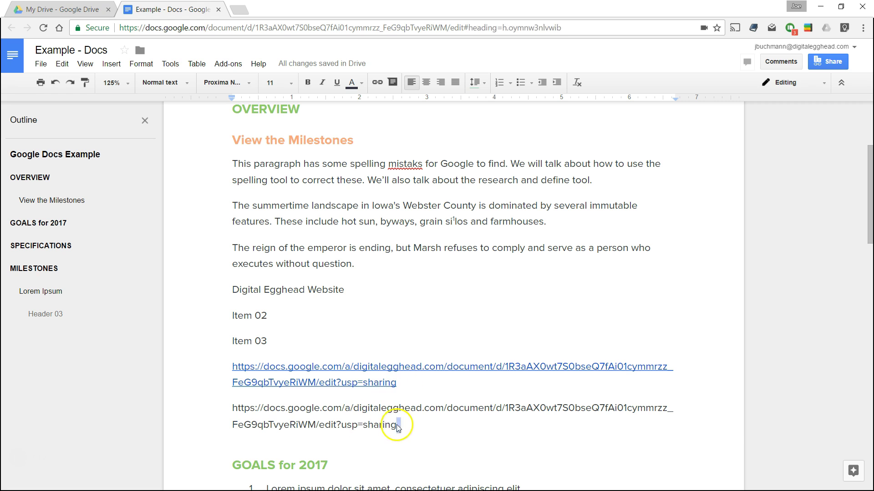
Step: Replace the plain URL's edit?usp=sharing ending with export?format=pdf
{"action": "left_click_drag", "start_coordinate": [397, 424], "coordinate": [319, 423]}
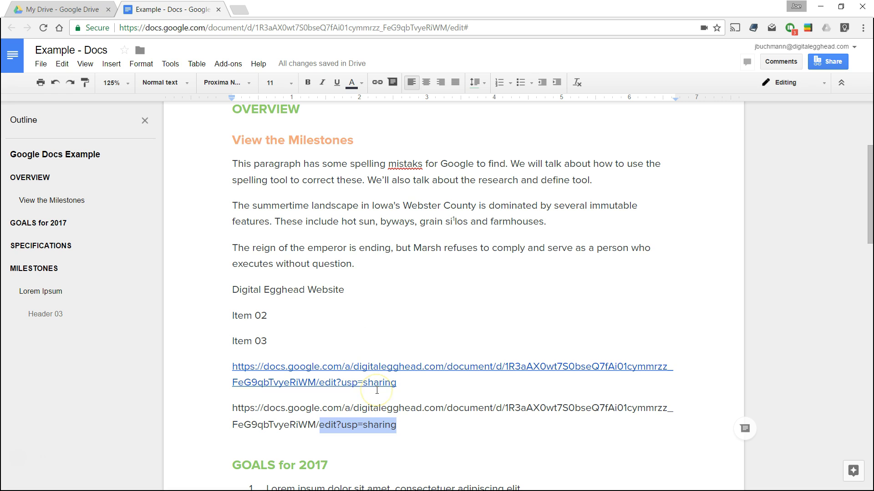
{"action": "type", "text": "export"}
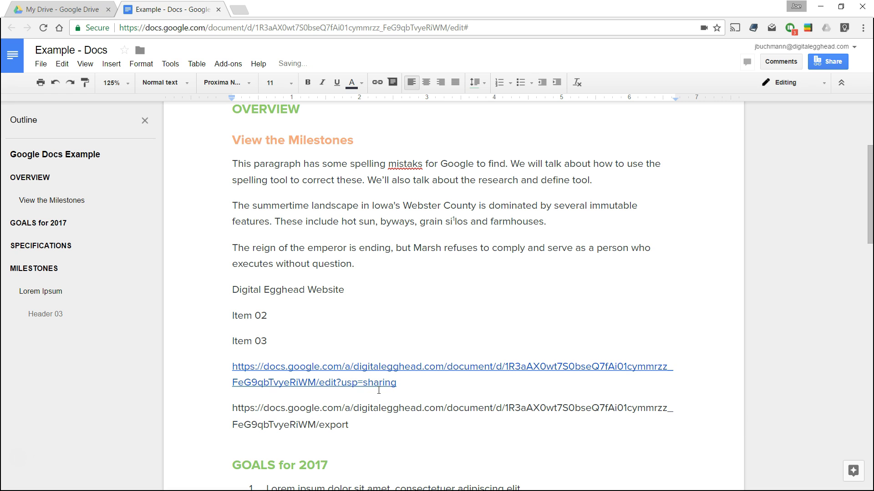
{"action": "type", "text": "?format=pdf"}
{"action": "left_click_drag", "start_coordinate": [409, 426], "coordinate": [318, 426]}
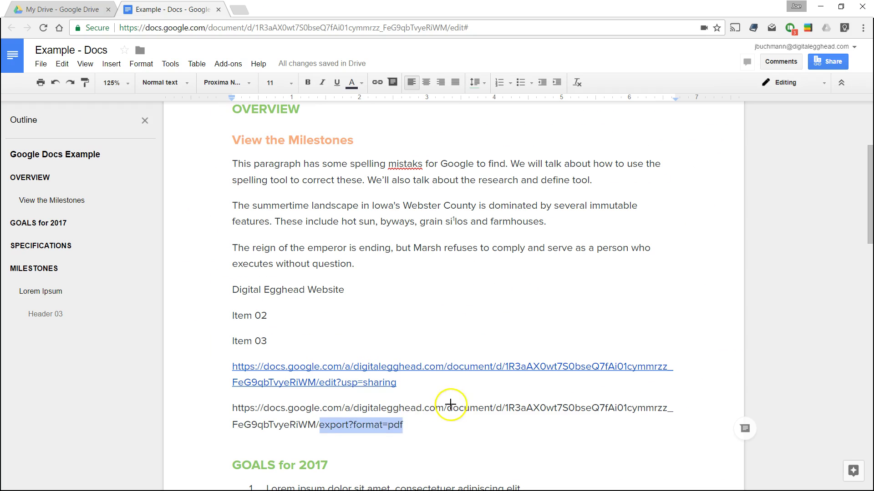
{"action": "left_click", "coordinate": [593, 255]}
Step: Load the copied export URL in a new tab and open the downloaded Example-Docs.pdf
{"action": "left_click", "coordinate": [17, 200], "text": "shift"}
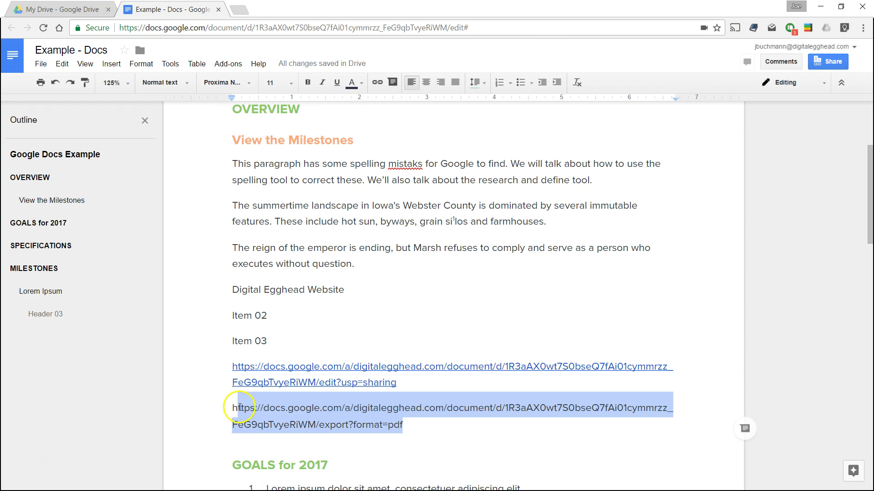
{"action": "key", "text": "ctrl+c"}
{"action": "left_click", "coordinate": [240, 9]}
{"action": "key", "text": "ctrl+v"}
{"action": "key", "text": "Return"}
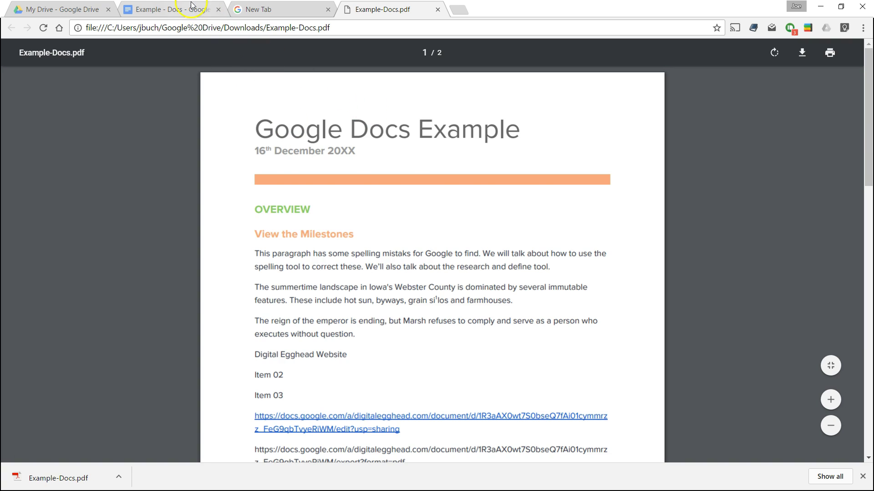
{"action": "left_click", "coordinate": [192, 6]}
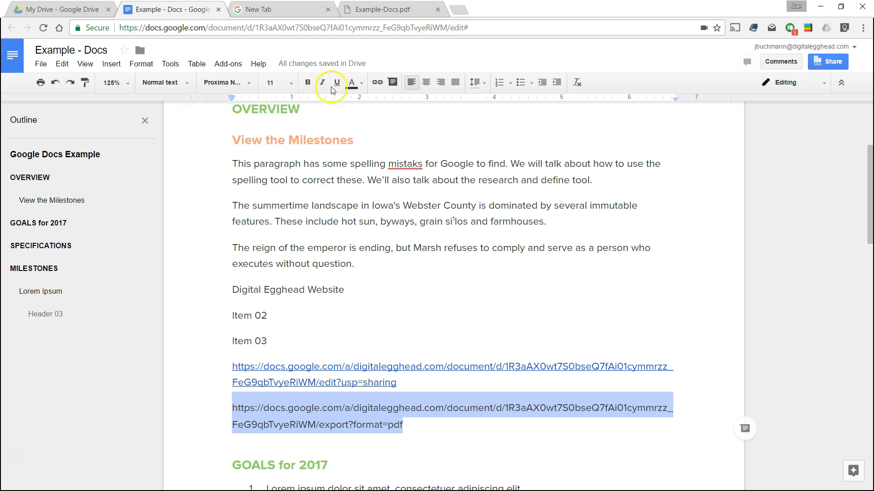
{"action": "scroll", "coordinate": [323, 131], "scroll_direction": "up", "scroll_amount": 4}
{"action": "left_click", "coordinate": [373, 9]}
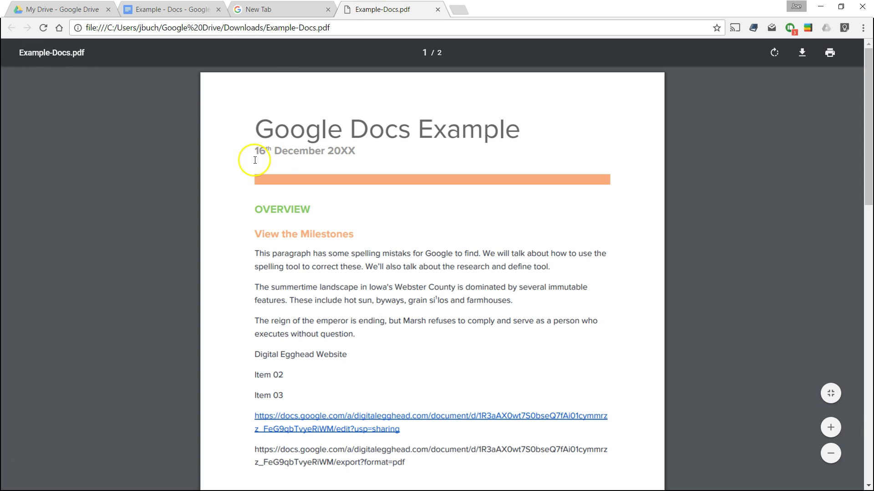
Step: Close the PDF and empty tabs, then delete both URL lines under Item 03
{"action": "left_click", "coordinate": [437, 9]}
{"action": "left_click", "coordinate": [328, 9]}
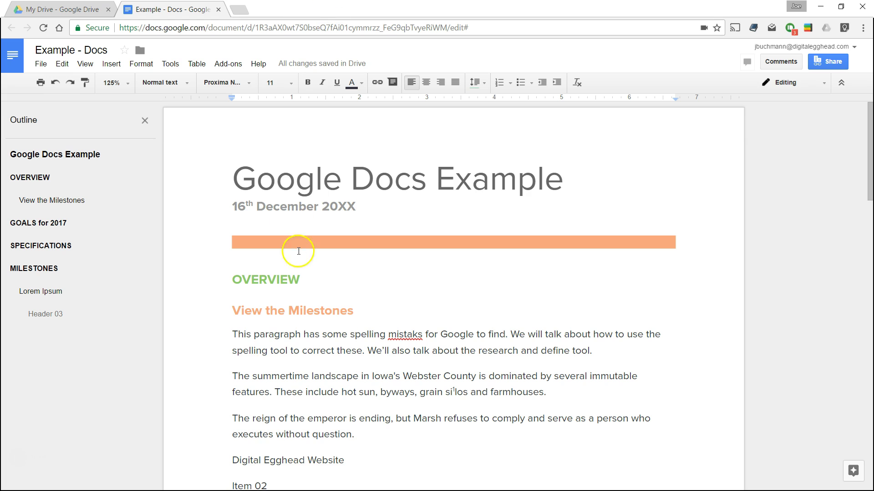
{"action": "scroll", "coordinate": [382, 341], "scroll_direction": "down", "scroll_amount": 4}
{"action": "key", "text": "Delete"}
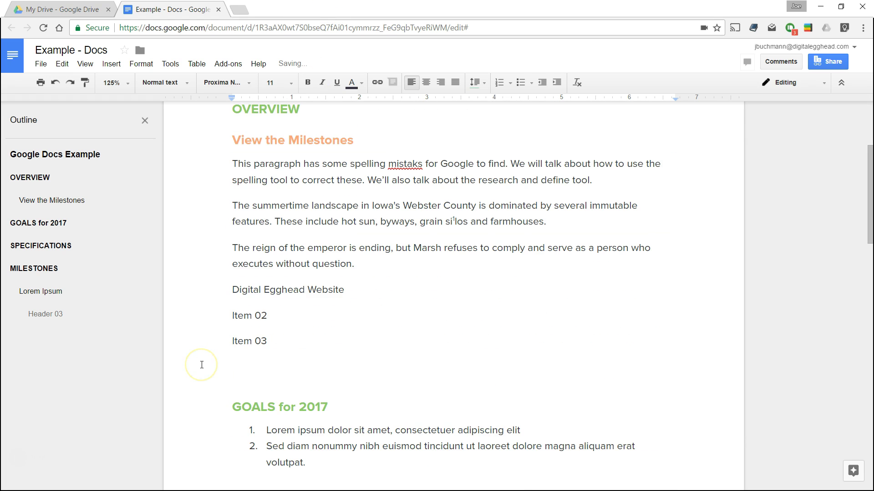
{"action": "key", "text": "BackSpace"}
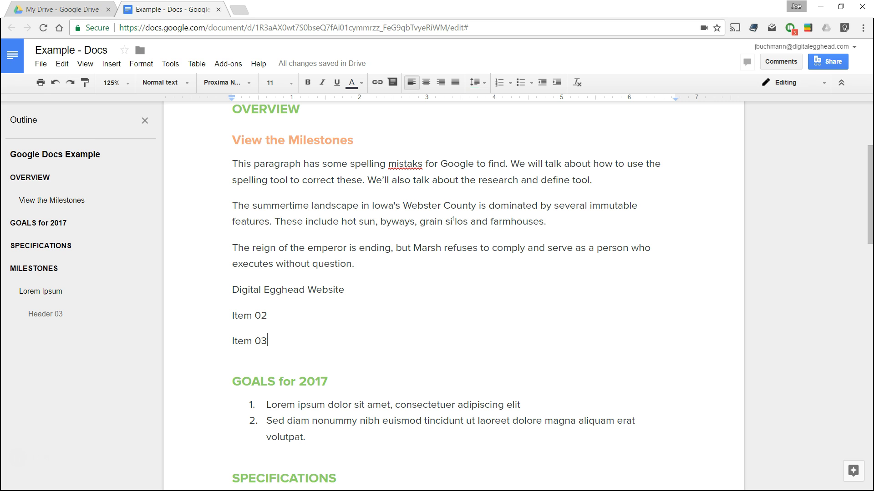
Step: Check Example Word.docx's right-click actions in Drive, then open the document's File menu
{"action": "left_click", "coordinate": [59, 9]}
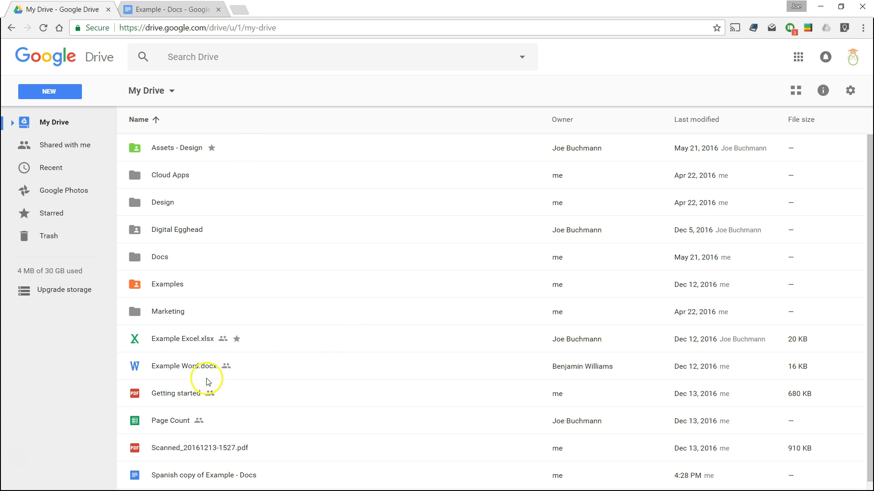
{"action": "right_click", "coordinate": [260, 374]}
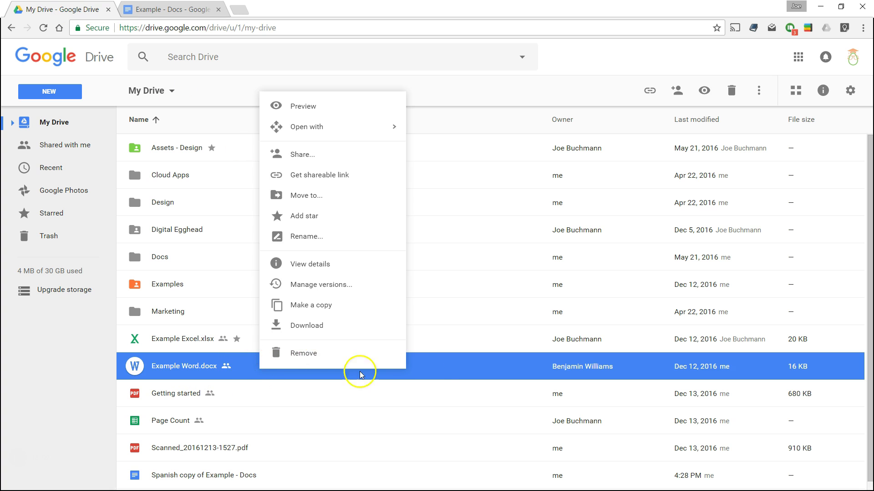
{"action": "left_click", "coordinate": [437, 374]}
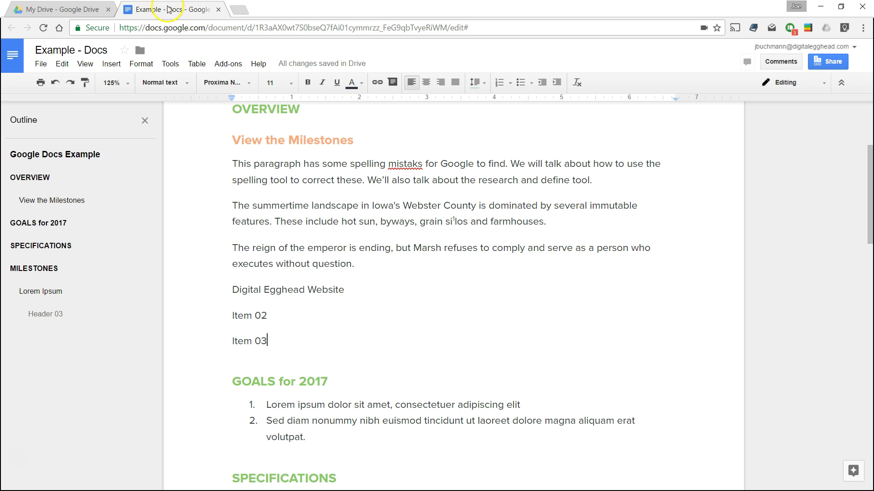
{"action": "left_click", "coordinate": [175, 9]}
{"action": "left_click", "coordinate": [40, 65]}
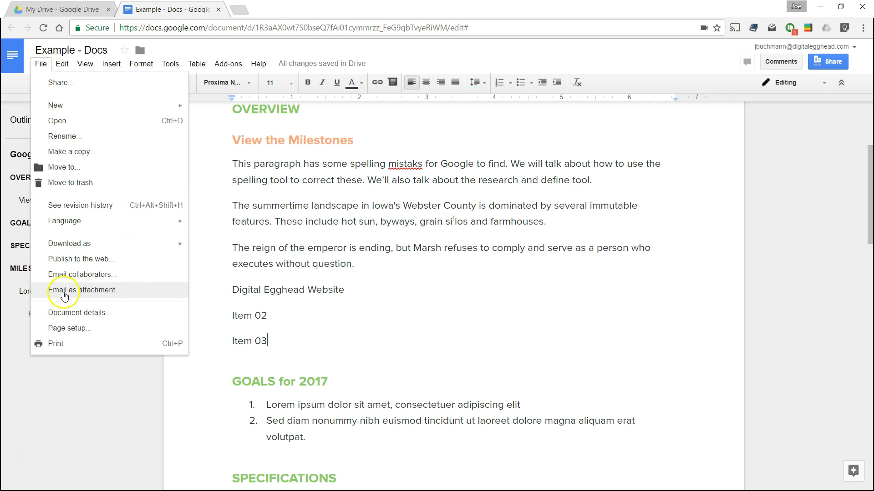
Step: Start emailing the document as a PDF attachment, then cancel without sending
{"action": "left_click", "coordinate": [142, 298]}
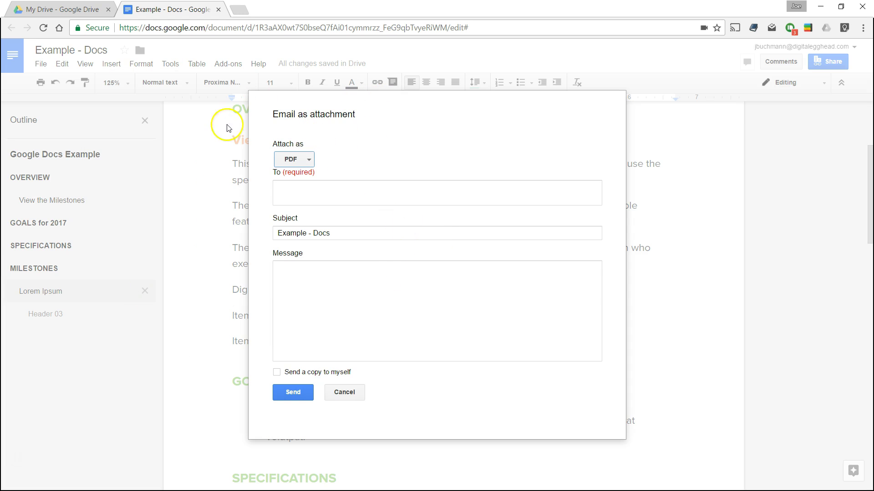
{"action": "left_click", "coordinate": [310, 160]}
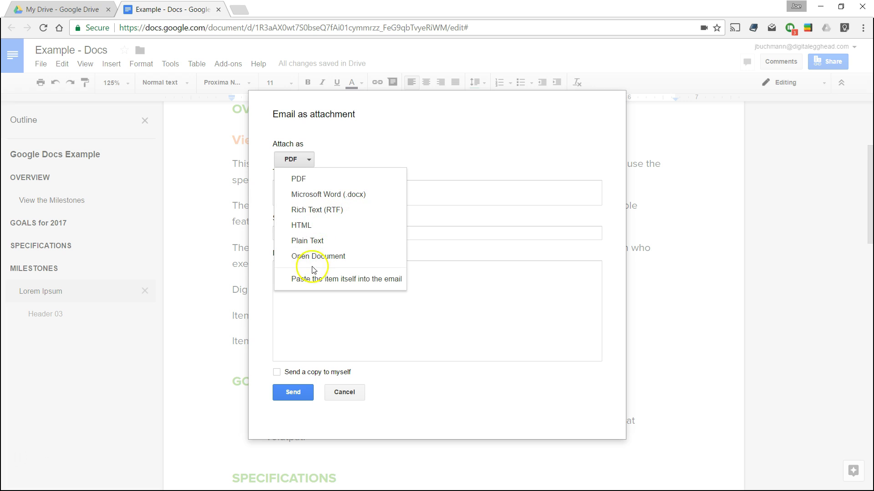
{"action": "left_click", "coordinate": [384, 147]}
{"action": "left_click", "coordinate": [300, 190]}
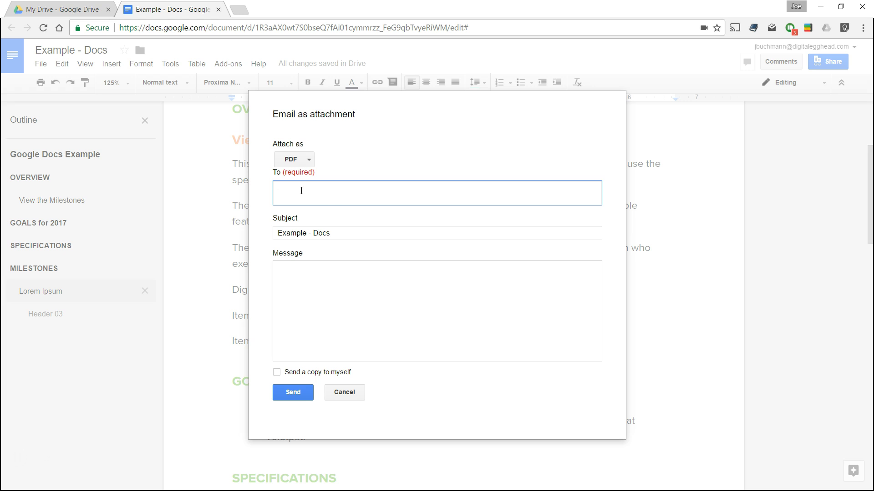
{"action": "left_click", "coordinate": [322, 311]}
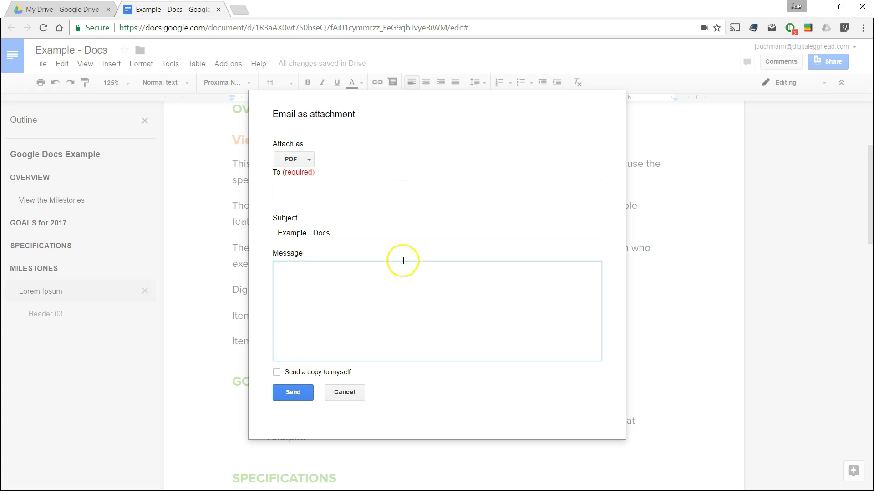
{"action": "left_click", "coordinate": [348, 395]}
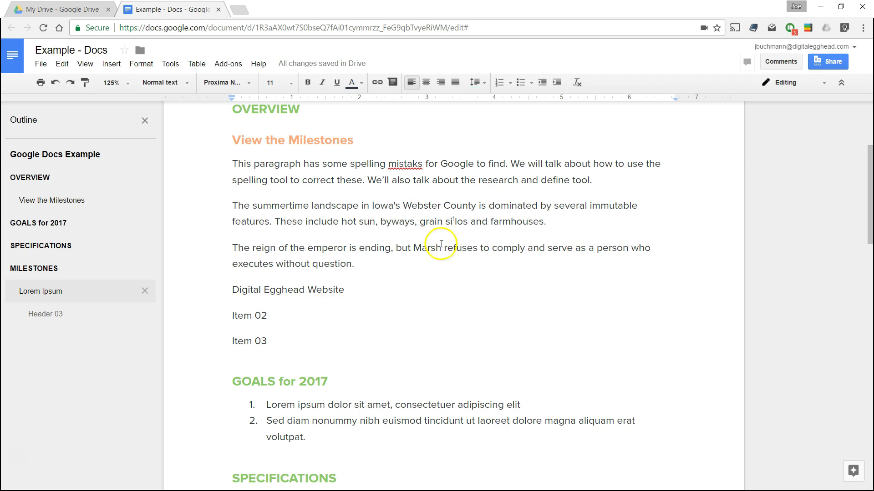
{"action": "scroll", "coordinate": [415, 296], "scroll_direction": "down", "scroll_amount": 5}
{"action": "scroll", "coordinate": [419, 301], "scroll_direction": "up", "scroll_amount": 7}
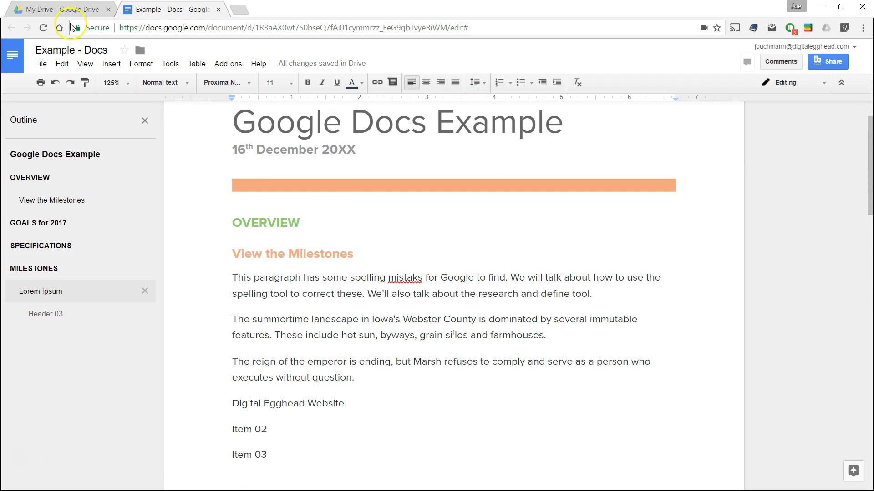
{"action": "scroll", "coordinate": [332, 347], "scroll_direction": "up", "scroll_amount": 2}
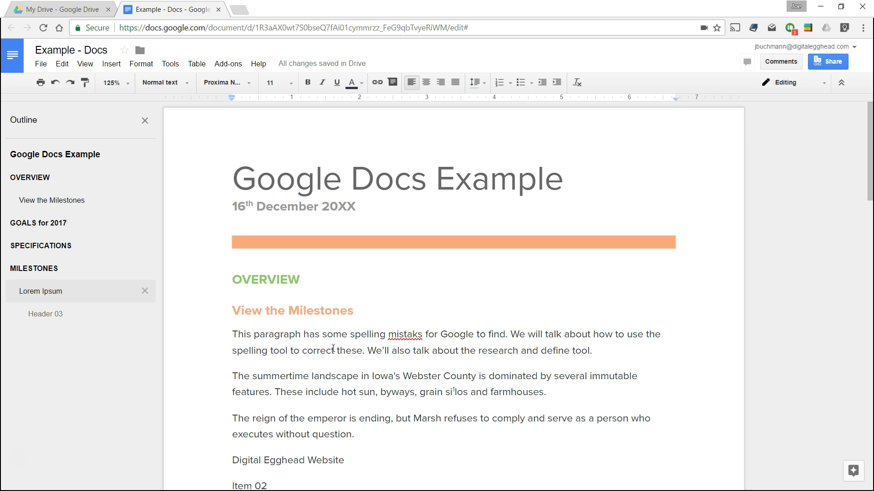
{"action": "left_click", "coordinate": [323, 344]}
{"action": "scroll", "coordinate": [815, 232], "scroll_direction": "down", "scroll_amount": 5}
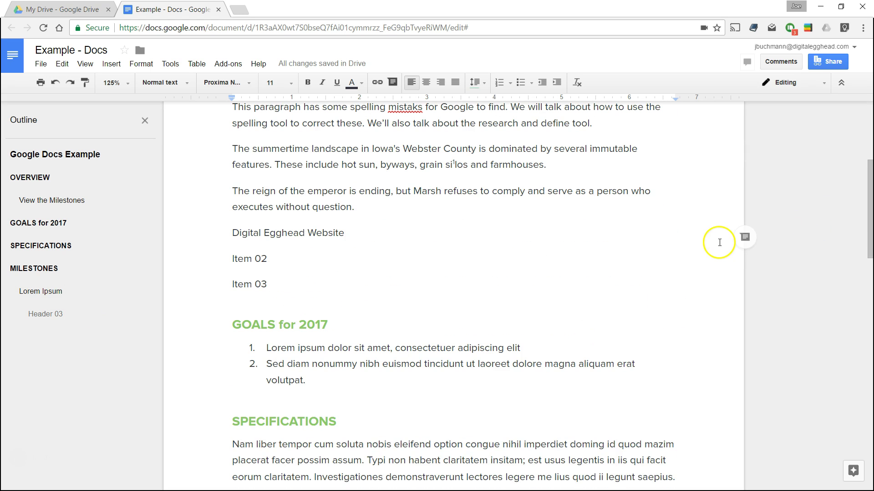
Step: Copy the document's share link from the Share dialog
{"action": "scroll", "coordinate": [788, 220], "scroll_direction": "up", "scroll_amount": 5}
{"action": "left_click", "coordinate": [828, 62]}
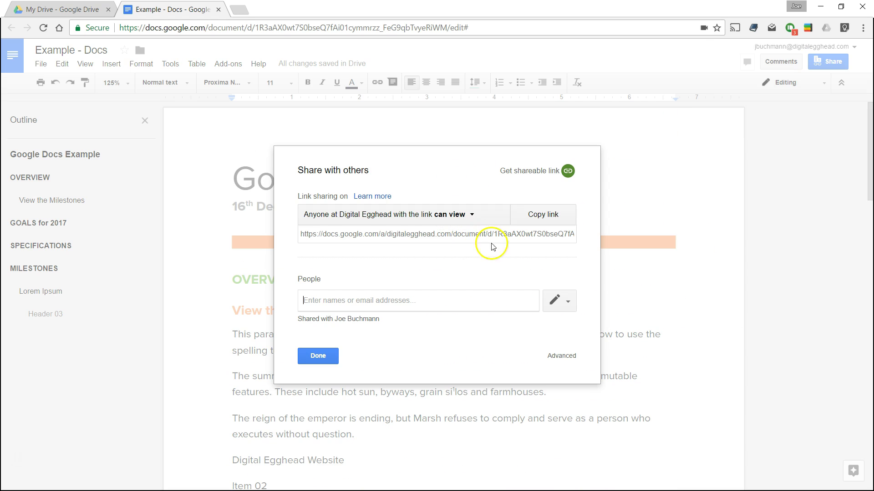
{"action": "left_click", "coordinate": [541, 215]}
{"action": "left_click", "coordinate": [325, 356]}
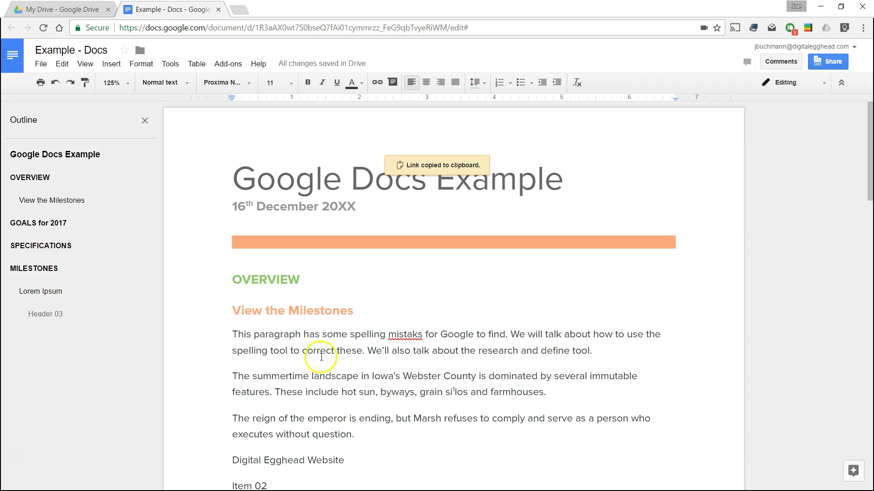
Step: Paste the link below Item 03 as a live link, then again as plain text
{"action": "scroll", "coordinate": [459, 337], "scroll_direction": "down", "scroll_amount": 3}
{"action": "left_click", "coordinate": [267, 342]}
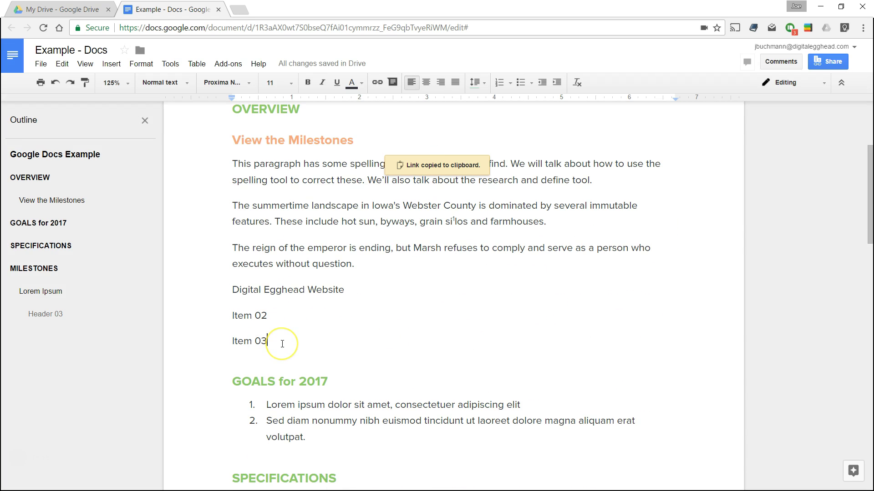
{"action": "key", "text": "Return"}
{"action": "key", "text": "ctrl+v"}
{"action": "key", "text": "Return"}
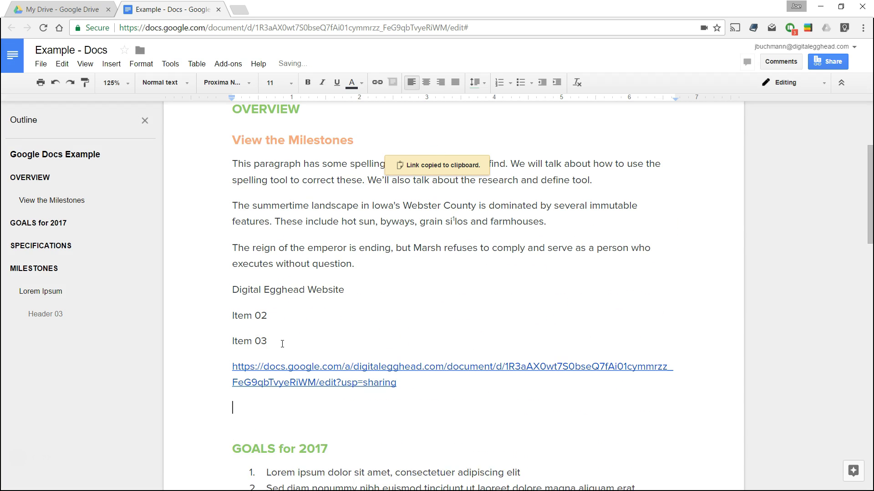
{"action": "key", "text": "ctrl+shift+v"}
{"action": "scroll", "coordinate": [352, 417], "scroll_direction": "down", "scroll_amount": 1}
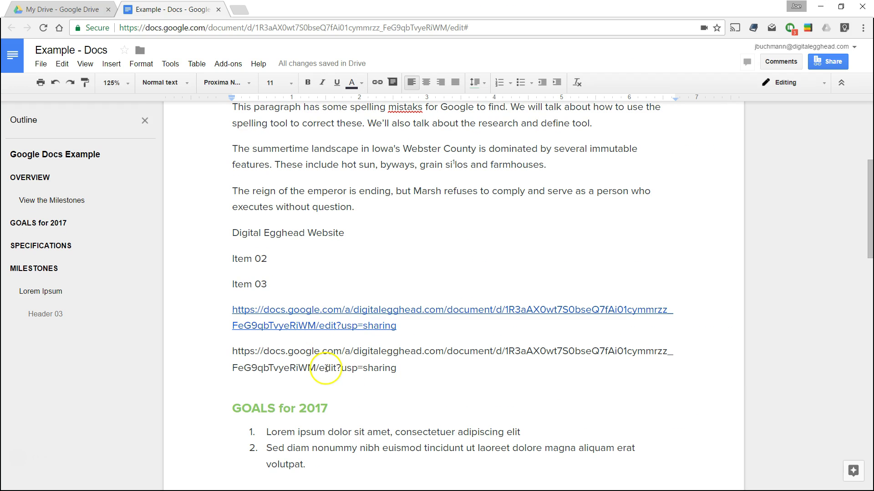
Step: Change 'edit' to 'copy' in the plain URL so it ends copy?usp=sharing
{"action": "double_click", "coordinate": [437, 242]}
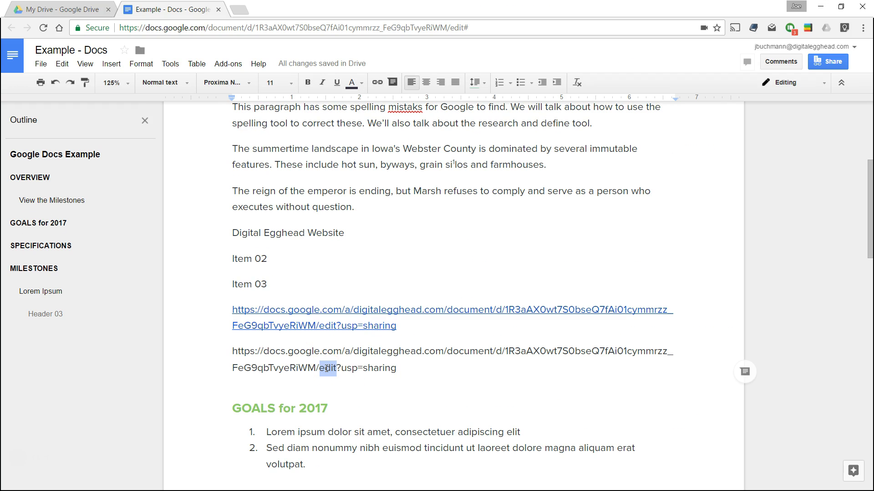
{"action": "type", "text": "copy"}
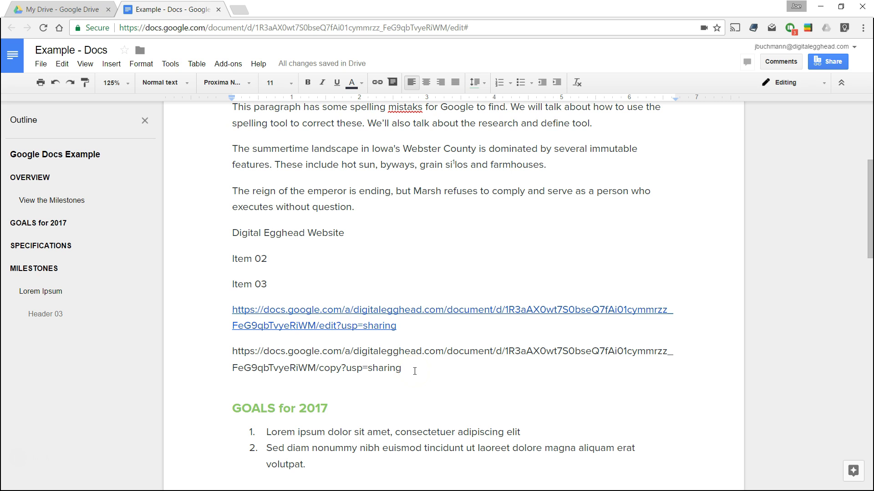
{"action": "left_click_drag", "start_coordinate": [415, 371], "coordinate": [220, 357]}
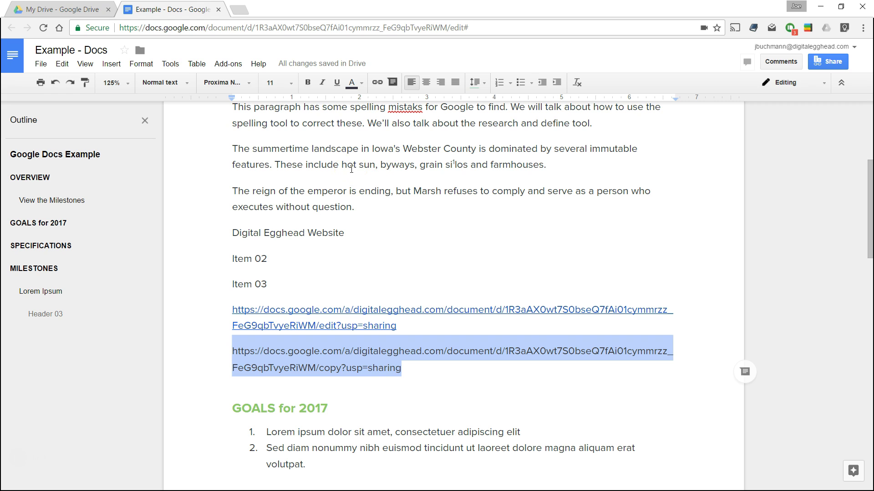
{"action": "scroll", "coordinate": [440, 239], "scroll_direction": "up", "scroll_amount": 4}
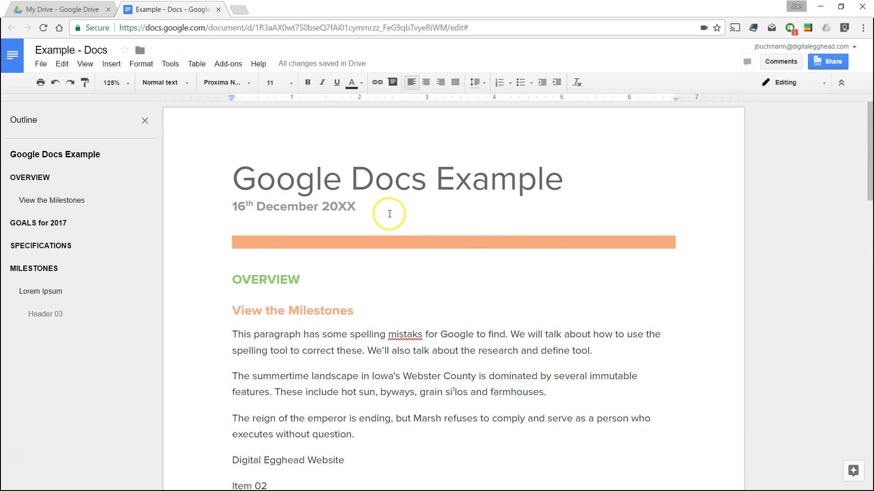
{"action": "scroll", "coordinate": [391, 215], "scroll_direction": "down", "scroll_amount": 6}
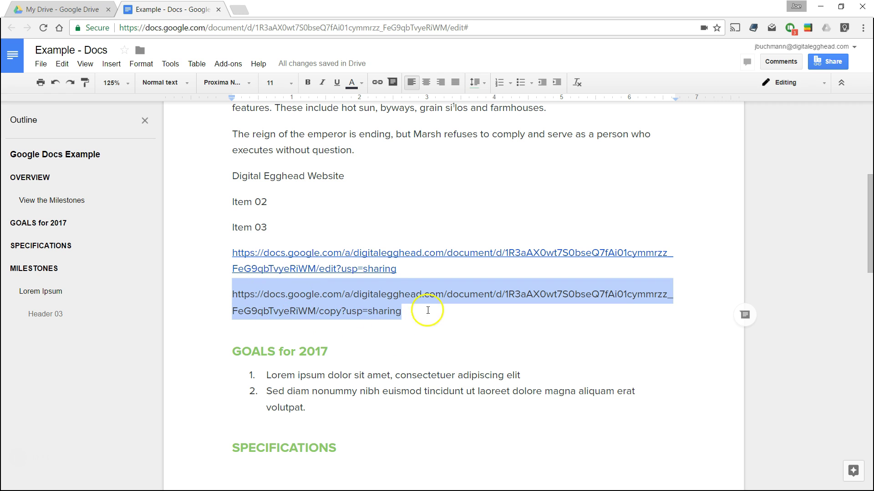
Step: Select both share-link lines below Item 03 and delete them
{"action": "left_click", "coordinate": [325, 312]}
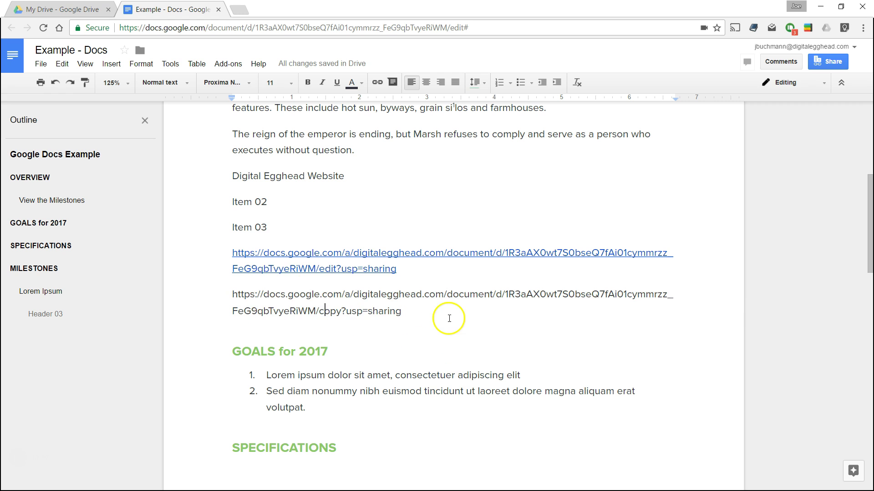
{"action": "left_click_drag", "start_coordinate": [271, 287], "coordinate": [184, 250]}
{"action": "key", "text": "BackSpace"}
{"action": "key", "text": "BackSpace"}
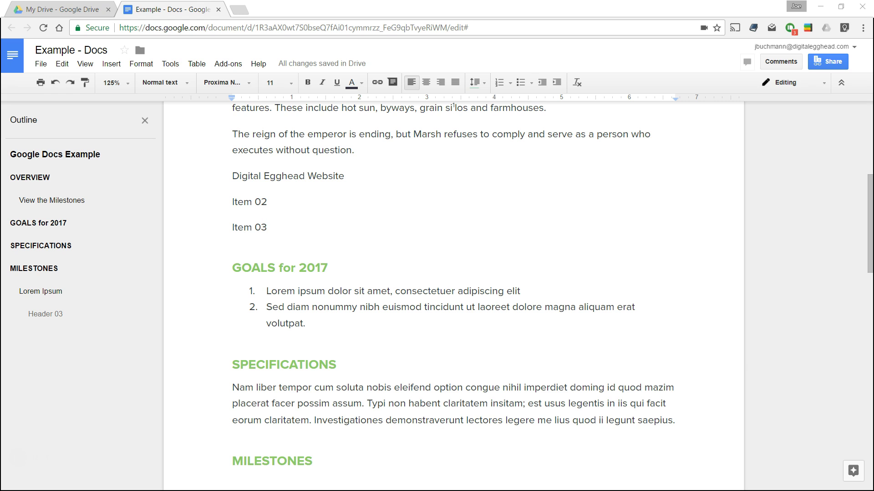
{"action": "left_click", "coordinate": [240, 9]}
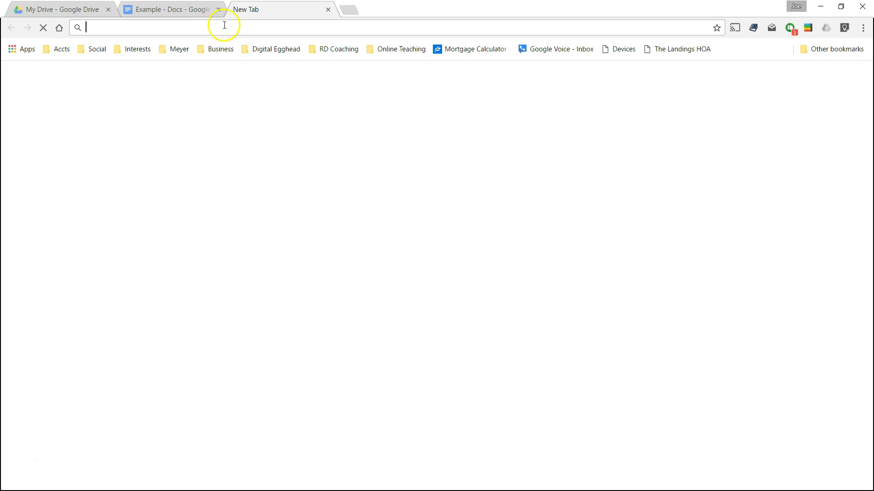
{"action": "key", "text": "ctrl+v"}
{"action": "key", "text": "Return"}
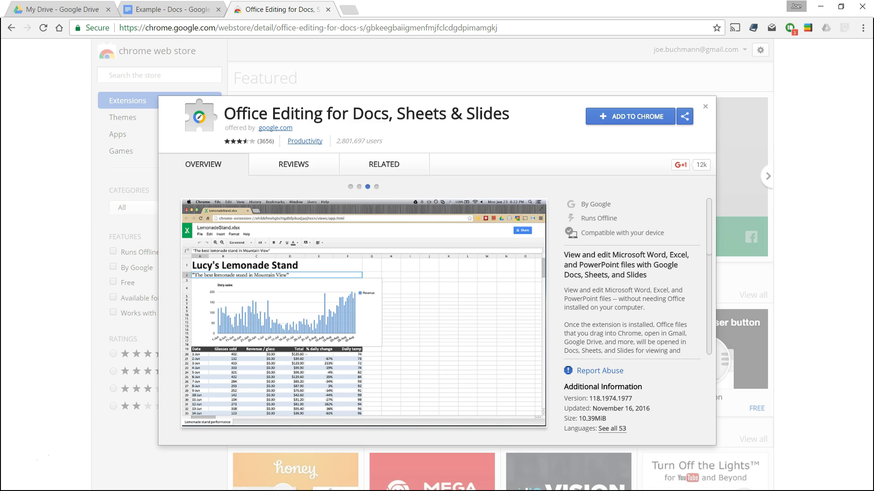
{"action": "left_click", "coordinate": [705, 107]}
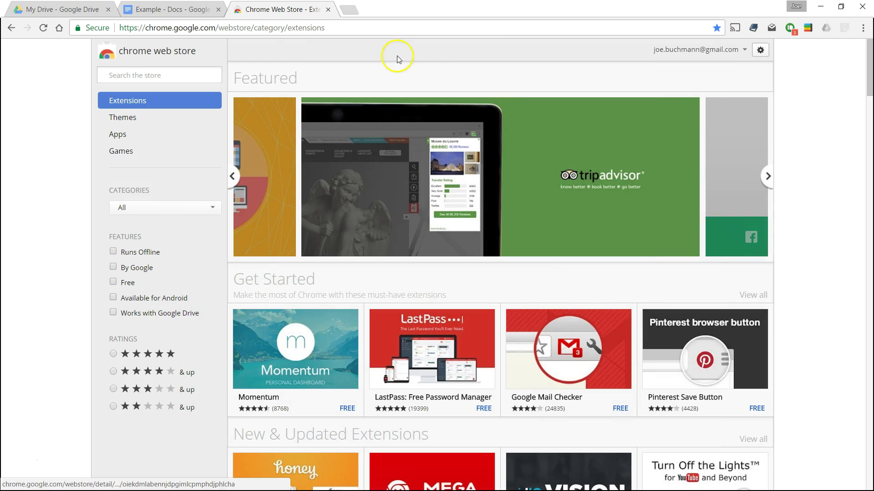
{"action": "left_click", "coordinate": [328, 10]}
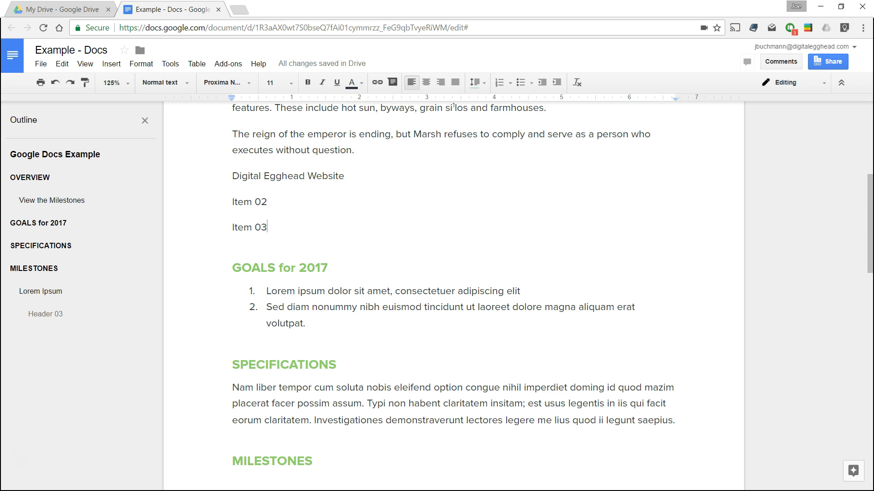
{"action": "scroll", "coordinate": [453, 291], "scroll_direction": "up", "scroll_amount": 6}
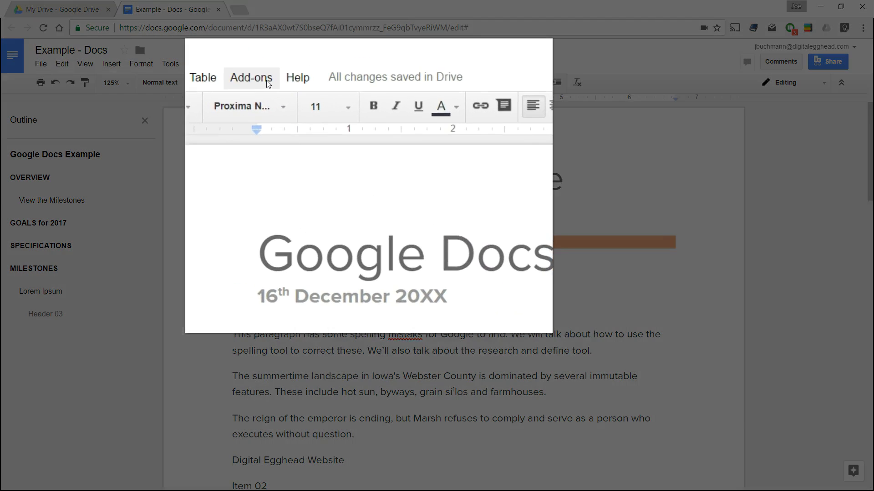
Step: Open the Docs add-ons gallery and browse it to find the Thesaurus add-on
{"action": "left_click", "coordinate": [240, 67]}
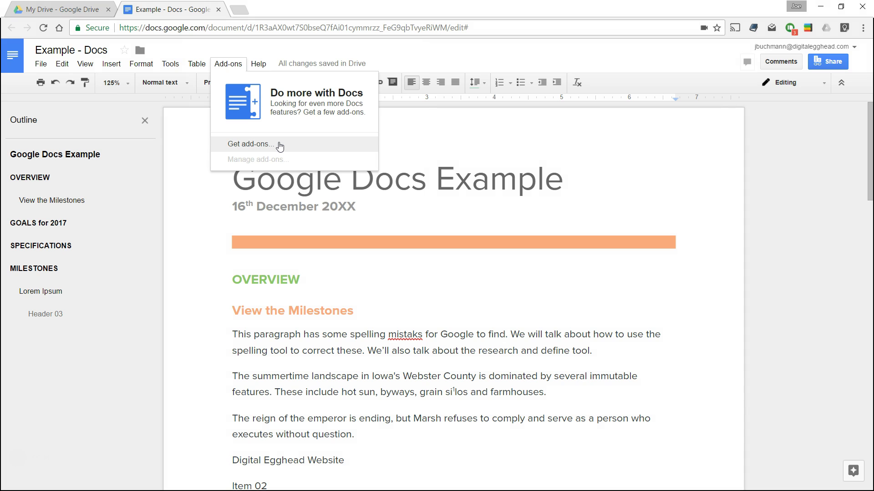
{"action": "left_click", "coordinate": [280, 146]}
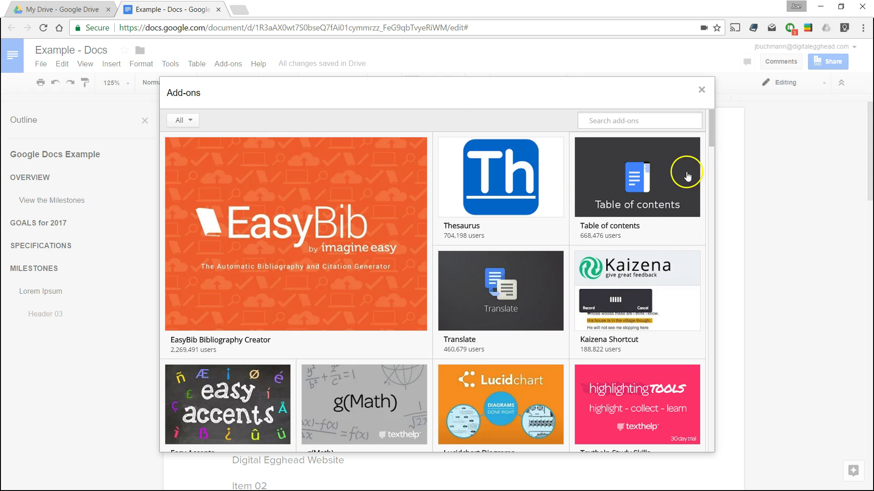
{"action": "left_click_drag", "start_coordinate": [711, 128], "coordinate": [719, 184]}
{"action": "left_click", "coordinate": [186, 121]}
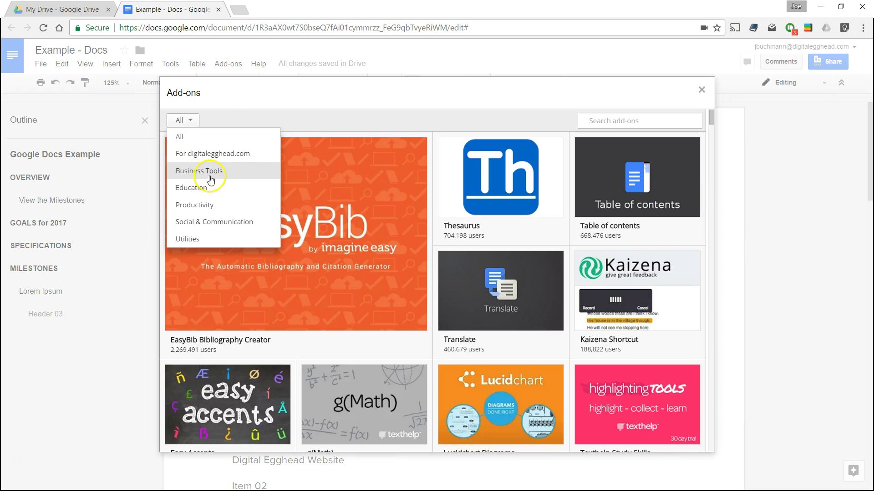
{"action": "left_click", "coordinate": [230, 121]}
{"action": "left_click", "coordinate": [614, 117]}
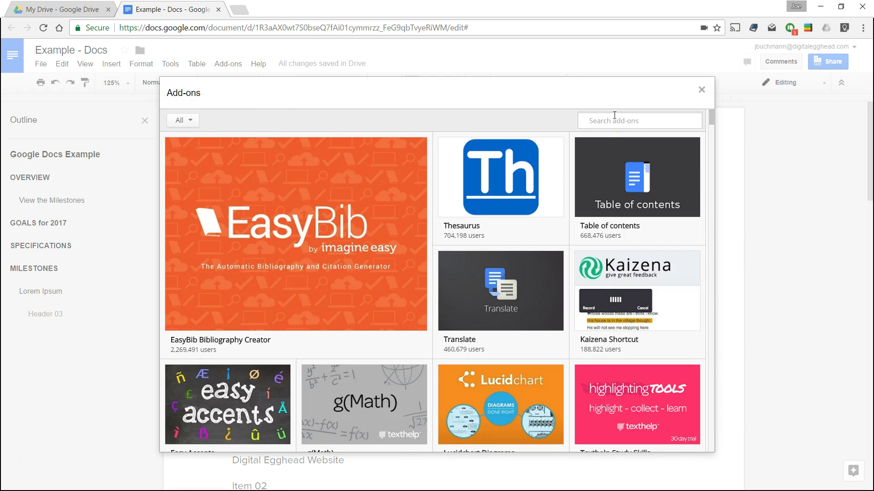
{"action": "left_click", "coordinate": [534, 112]}
{"action": "left_click", "coordinate": [588, 113]}
Step: Open the Thesaurus add-on's details page and look through its description
{"action": "mouse_move", "coordinate": [487, 172]}
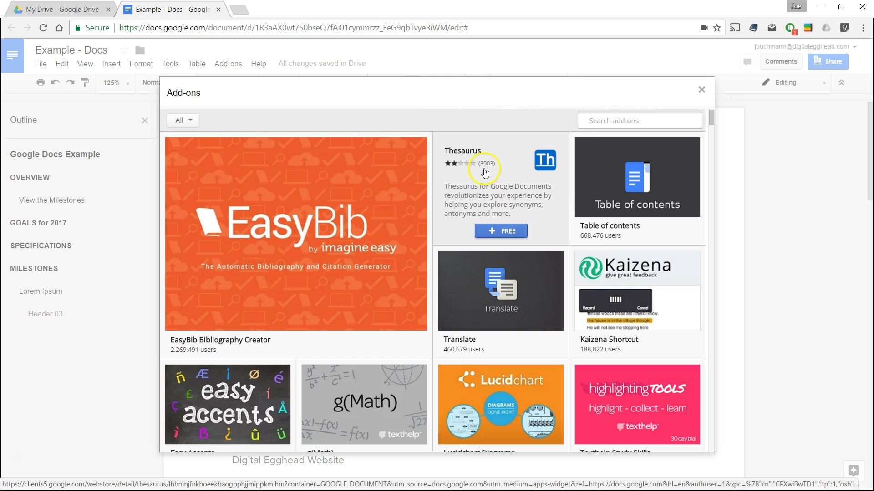
{"action": "left_click", "coordinate": [491, 172]}
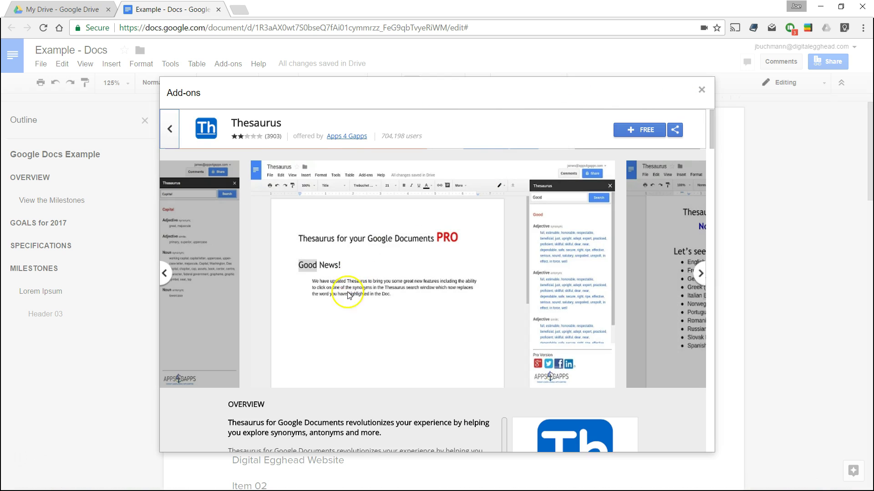
{"action": "scroll", "coordinate": [346, 310], "scroll_direction": "down", "scroll_amount": 1}
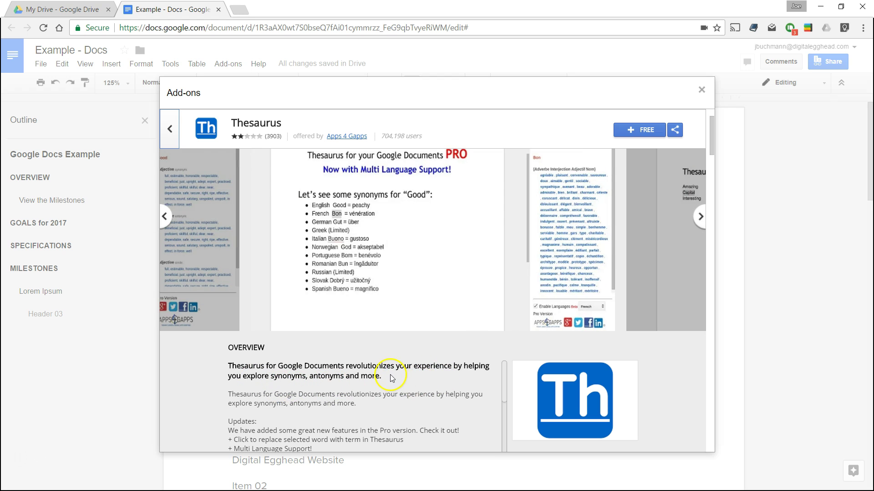
{"action": "scroll", "coordinate": [419, 381], "scroll_direction": "down", "scroll_amount": 3}
{"action": "scroll", "coordinate": [436, 381], "scroll_direction": "up", "scroll_amount": 3}
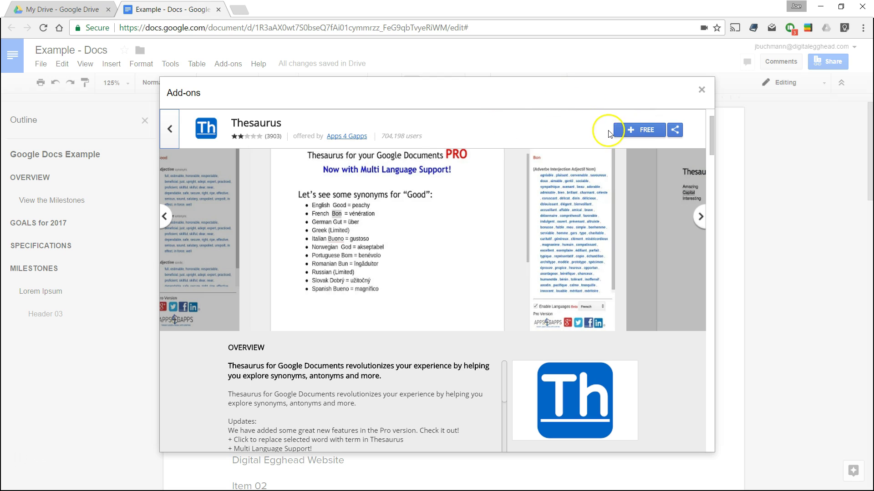
Step: Install the free Thesaurus add-on and allow the permissions it requests
{"action": "left_click", "coordinate": [648, 131]}
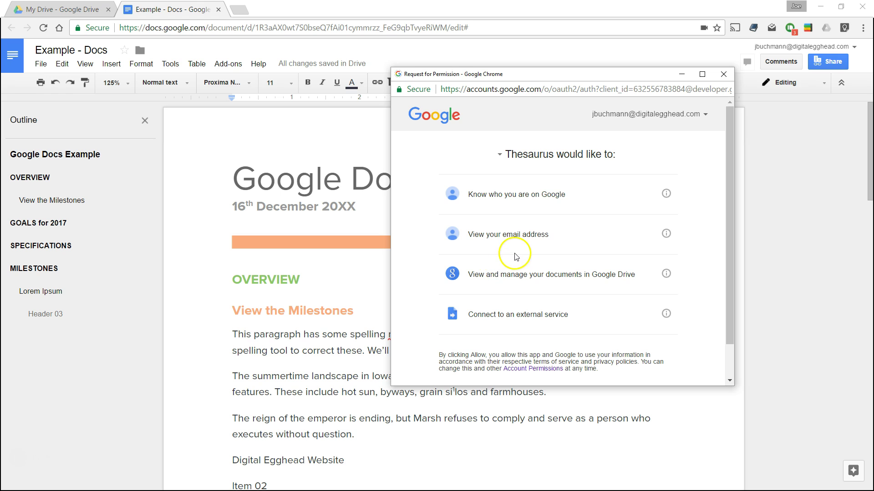
{"action": "scroll", "coordinate": [514, 253], "scroll_direction": "down", "scroll_amount": 1}
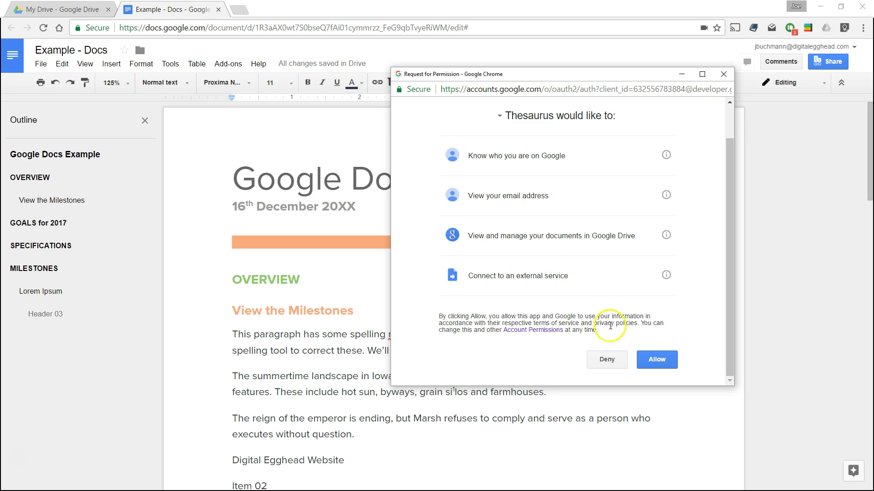
{"action": "left_click", "coordinate": [660, 359]}
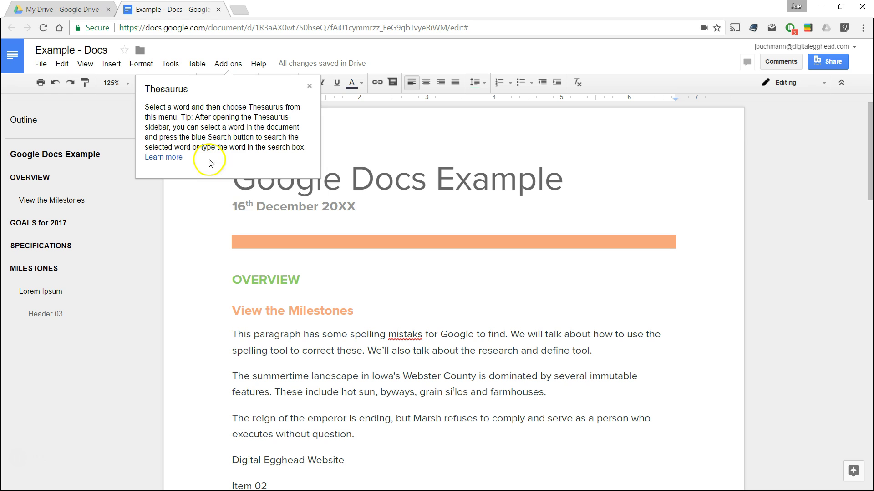
Step: Dismiss the tip, find Thesaurus synonyms for 'byways', then close the Thesaurus panel
{"action": "left_click", "coordinate": [278, 336]}
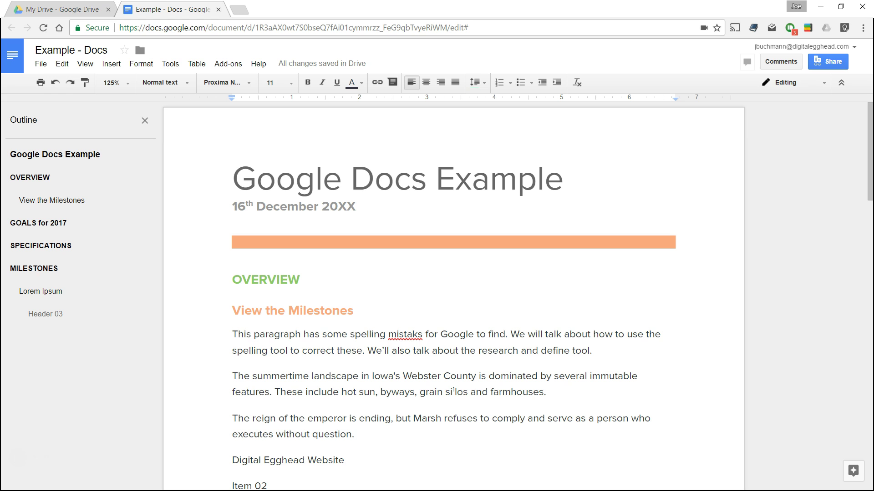
{"action": "left_click", "coordinate": [409, 392]}
{"action": "left_click", "coordinate": [228, 64]}
{"action": "mouse_move", "coordinate": [254, 82]}
{"action": "left_click", "coordinate": [337, 89]}
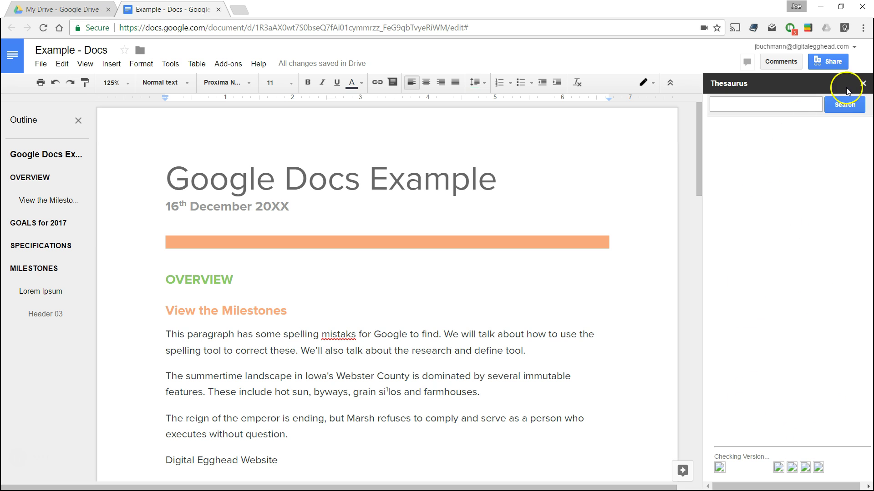
{"action": "left_click", "coordinate": [863, 83]}
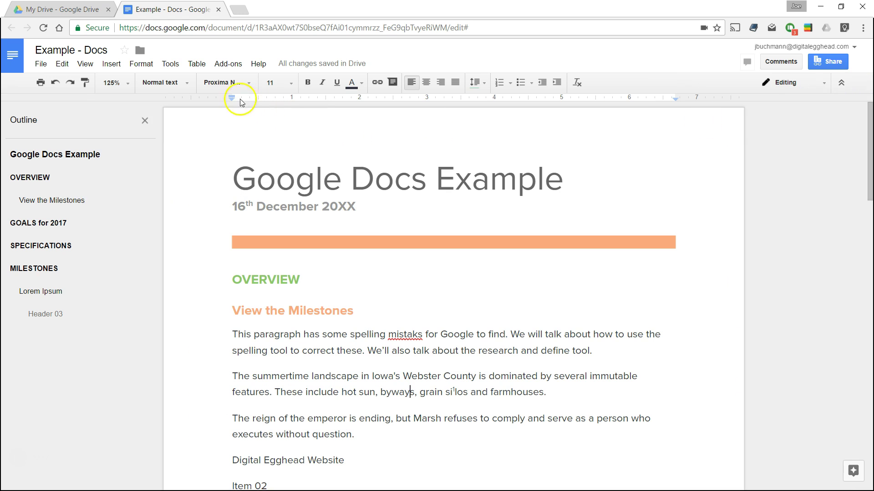
{"action": "left_click", "coordinate": [232, 72]}
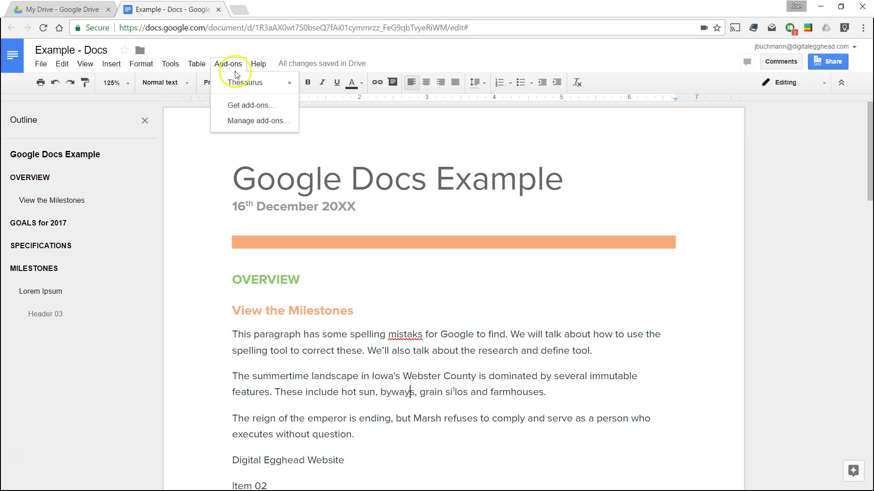
Step: Remove the Thesaurus add-on in Manage add-ons and close the Add-ons window
{"action": "left_click", "coordinate": [236, 121]}
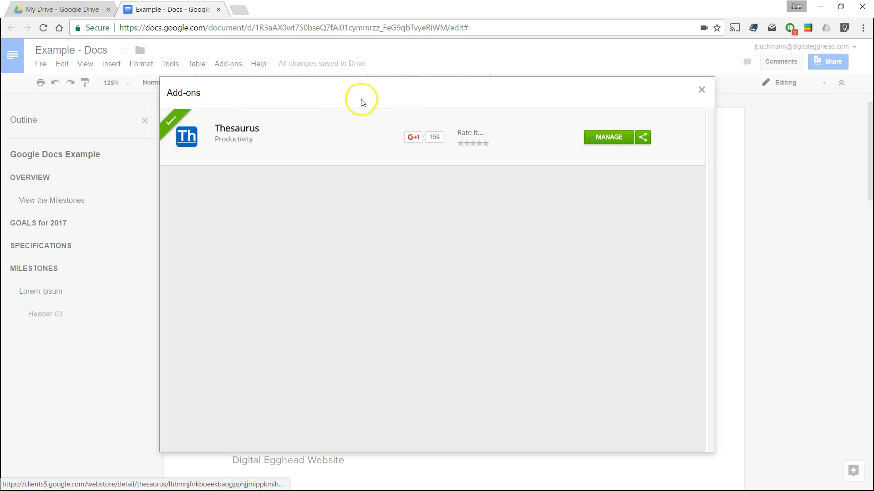
{"action": "left_click", "coordinate": [604, 138]}
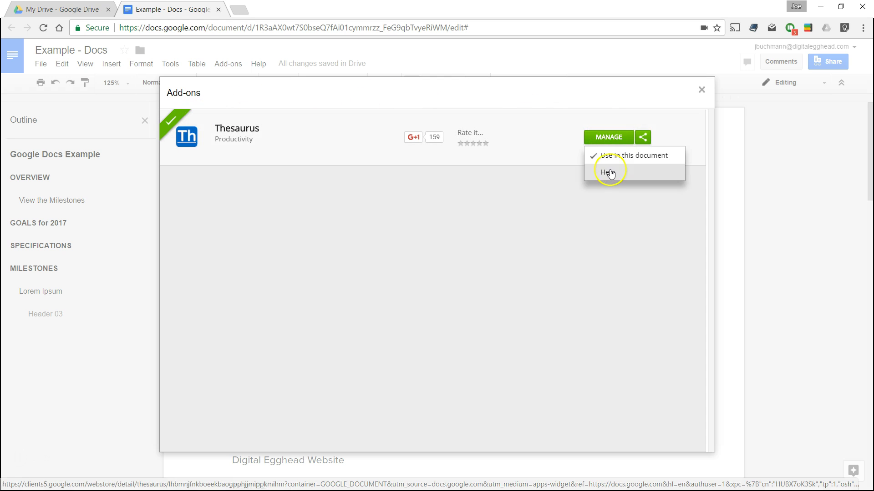
{"action": "left_click", "coordinate": [600, 156]}
{"action": "left_click", "coordinate": [622, 141]}
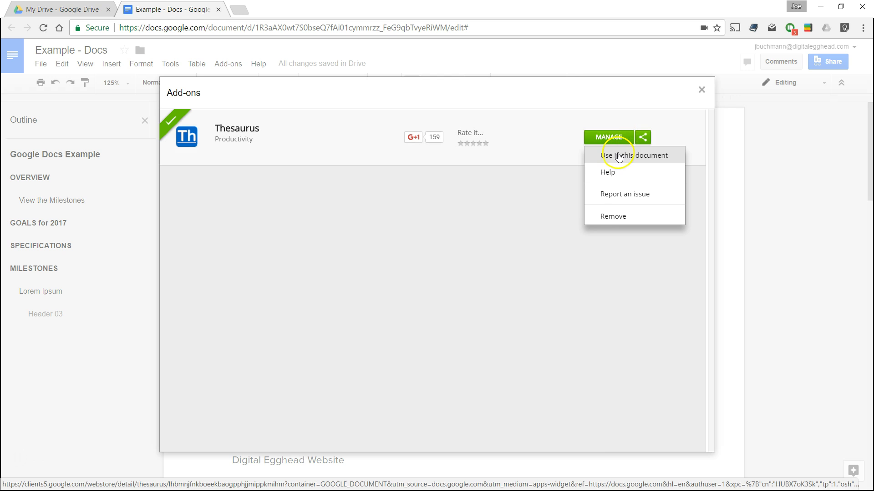
{"action": "left_click", "coordinate": [623, 184]}
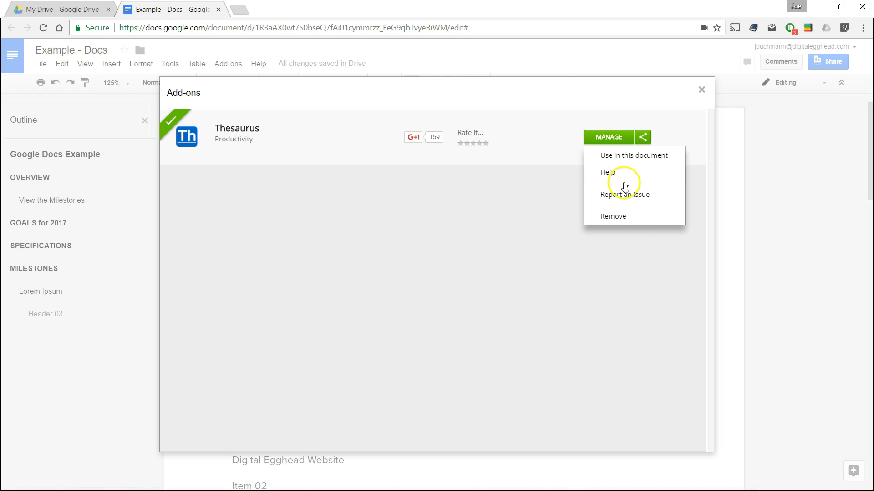
{"action": "left_click", "coordinate": [620, 220]}
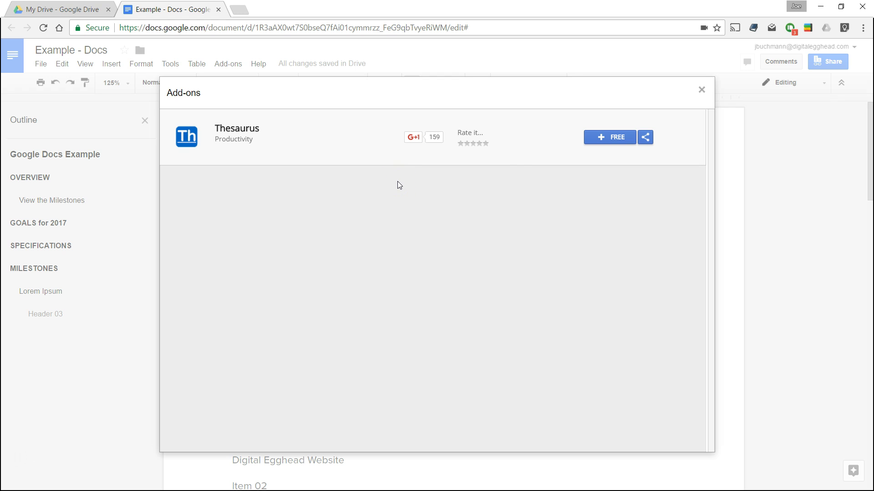
{"action": "left_click", "coordinate": [702, 90]}
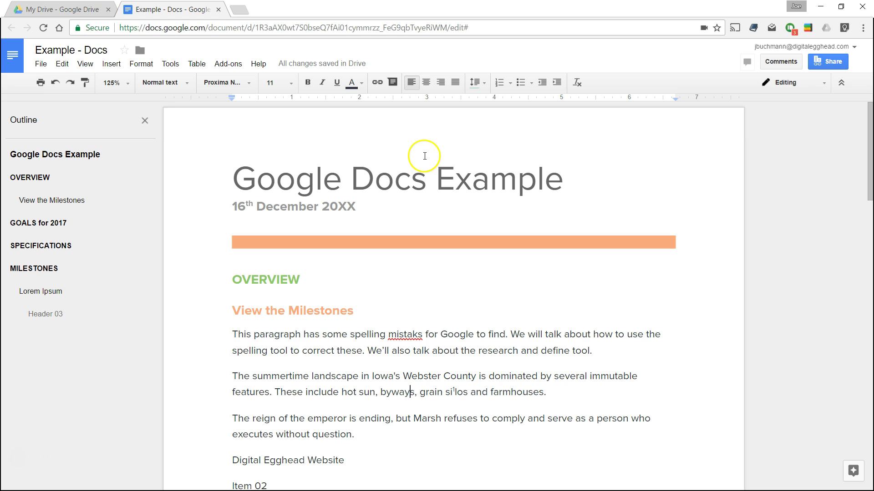
{"action": "left_click", "coordinate": [232, 64]}
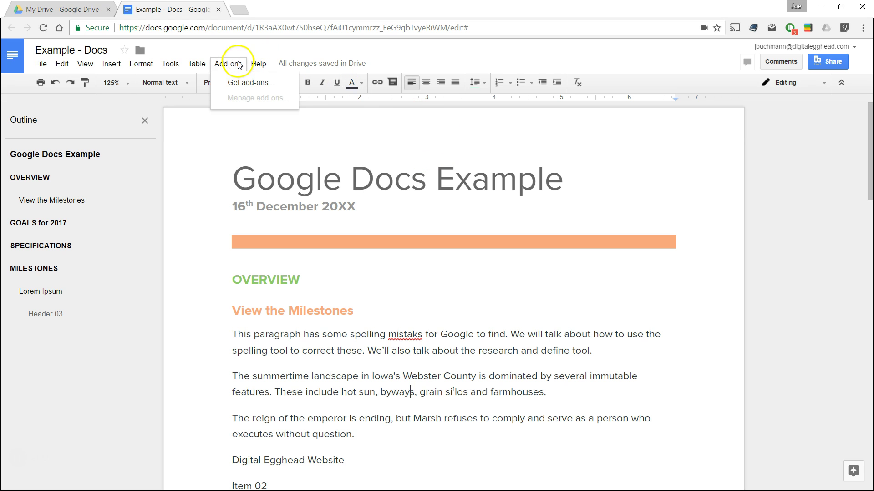
{"action": "left_click", "coordinate": [241, 87]}
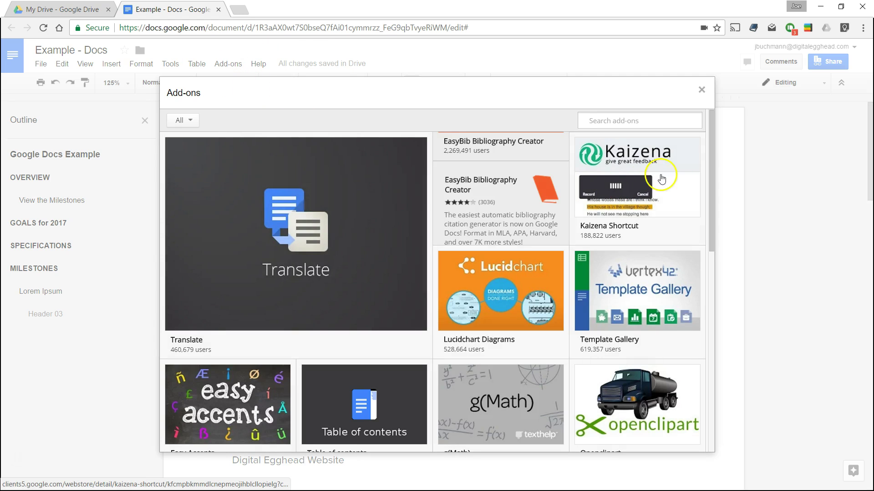
{"action": "mouse_move", "coordinate": [712, 131]}
{"action": "left_mouse_down"}
{"action": "mouse_move", "coordinate": [714, 179]}
{"action": "mouse_move", "coordinate": [712, 133]}
{"action": "left_mouse_up"}
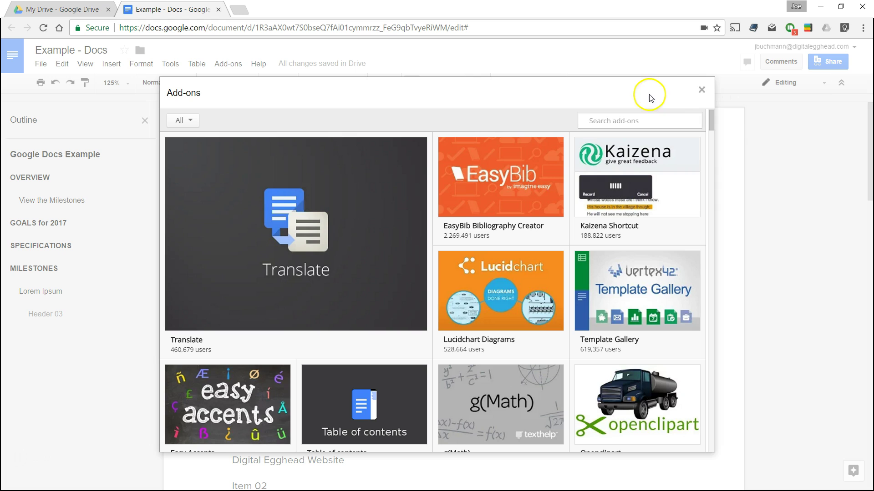
{"action": "left_click", "coordinate": [702, 90]}
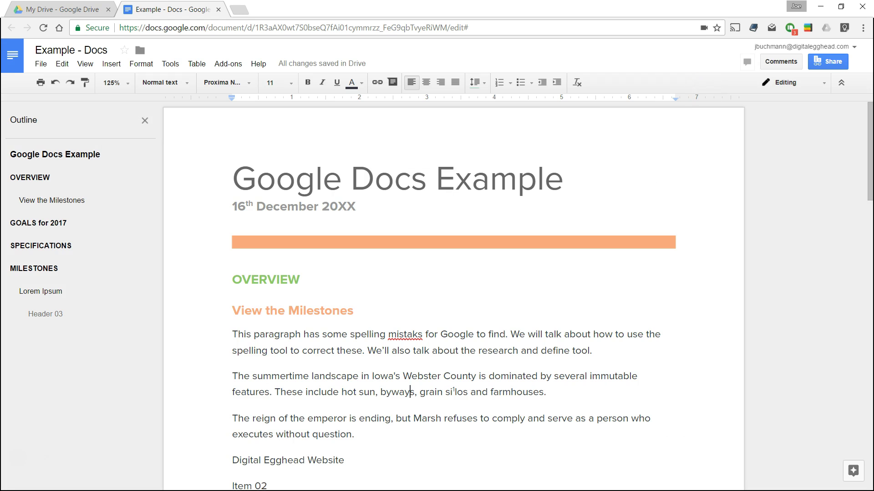
{"action": "left_click", "coordinate": [301, 279]}
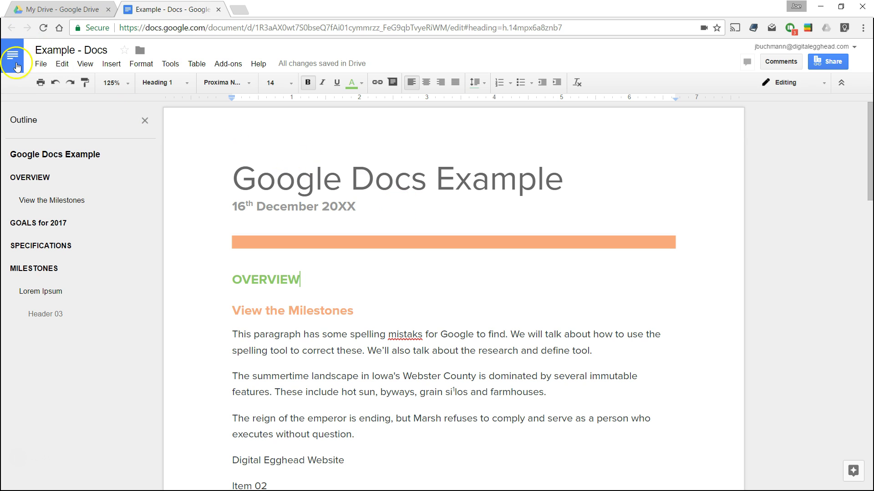
Step: From the Docs home template gallery, create a new document from the Resume Swiss template
{"action": "left_click", "coordinate": [10, 57]}
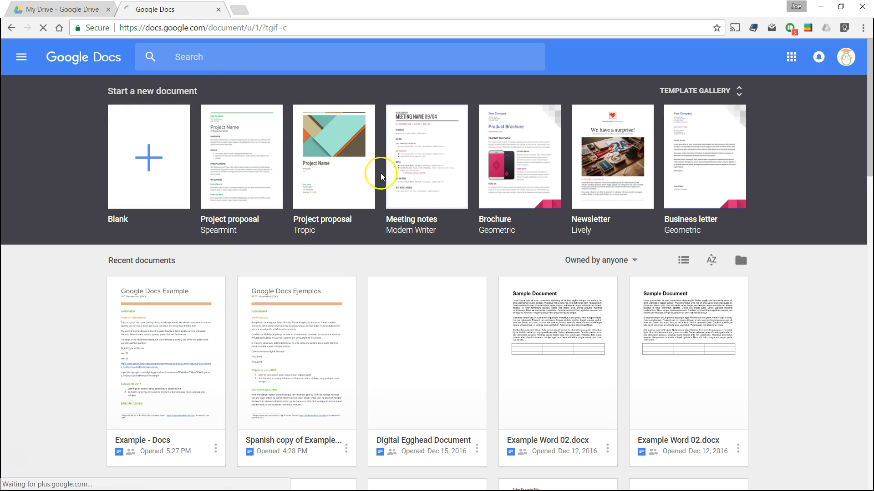
{"action": "scroll", "coordinate": [599, 335], "scroll_direction": "down", "scroll_amount": 3}
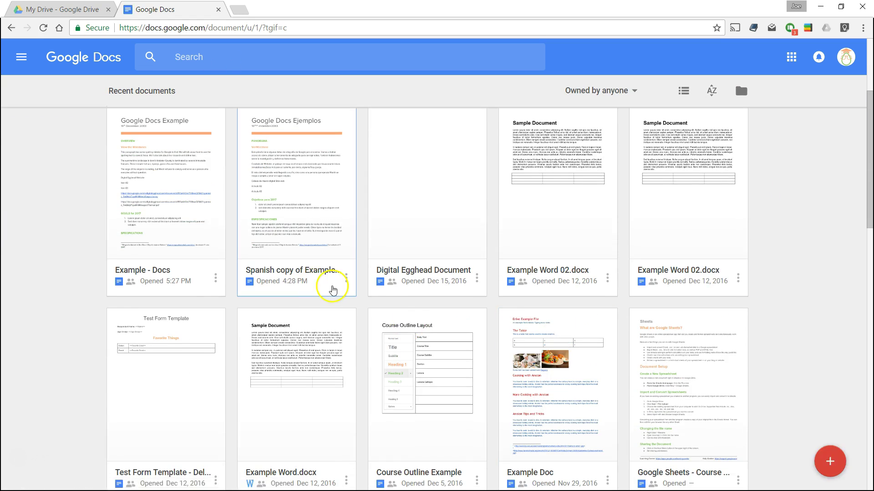
{"action": "scroll", "coordinate": [332, 288], "scroll_direction": "up", "scroll_amount": 3}
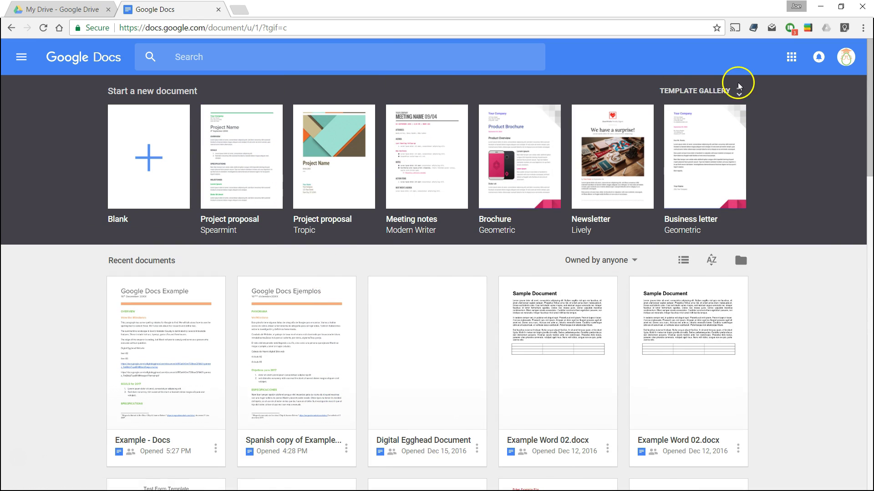
{"action": "left_click", "coordinate": [721, 91]}
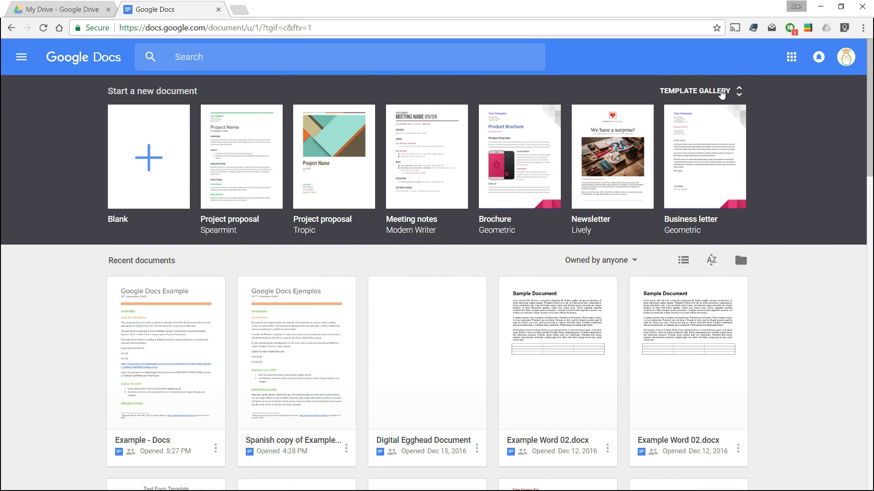
{"action": "scroll", "coordinate": [518, 232], "scroll_direction": "down", "scroll_amount": 9}
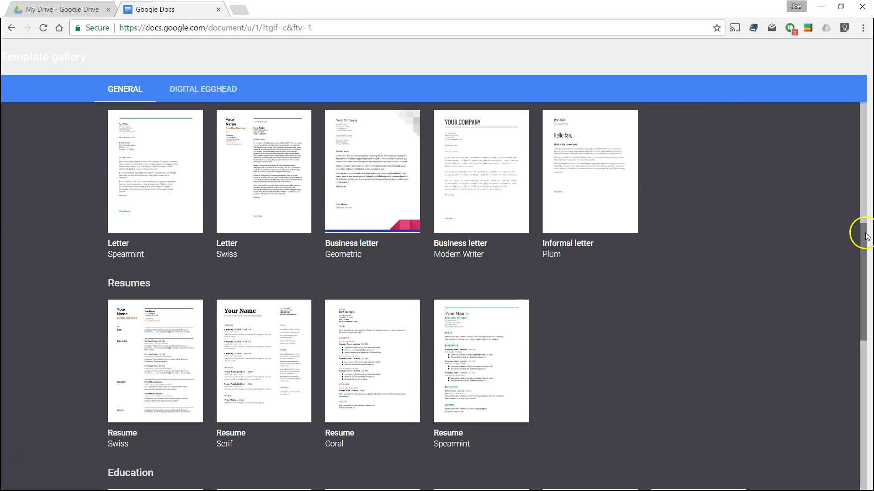
{"action": "left_click_drag", "start_coordinate": [866, 236], "coordinate": [793, 113]}
{"action": "scroll", "coordinate": [463, 302], "scroll_direction": "down", "scroll_amount": 7}
{"action": "scroll", "coordinate": [375, 333], "scroll_direction": "down", "scroll_amount": 4}
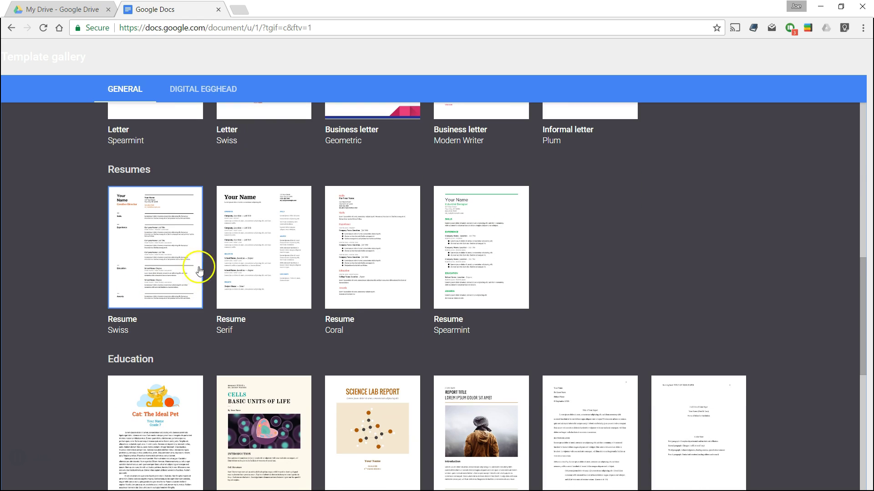
{"action": "left_click", "coordinate": [145, 236]}
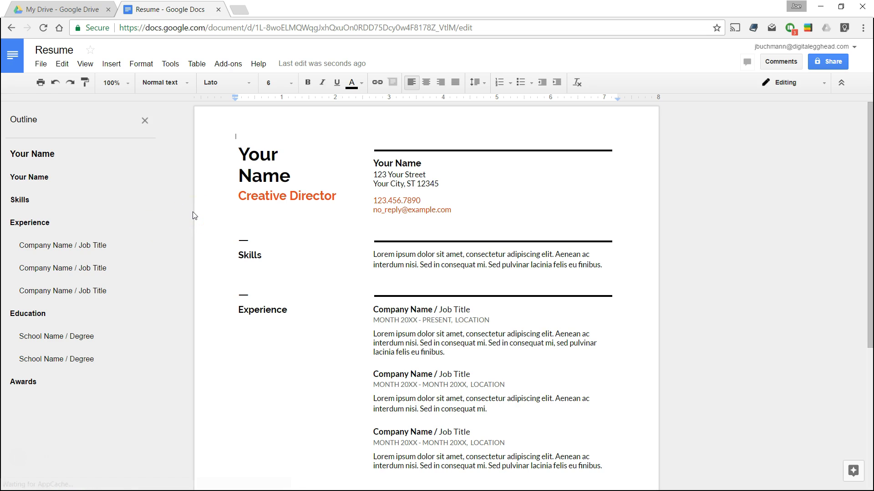
Step: Change the document title from 'Resume' to 'Sample Resume'
{"action": "scroll", "coordinate": [416, 218], "scroll_direction": "down", "scroll_amount": 5}
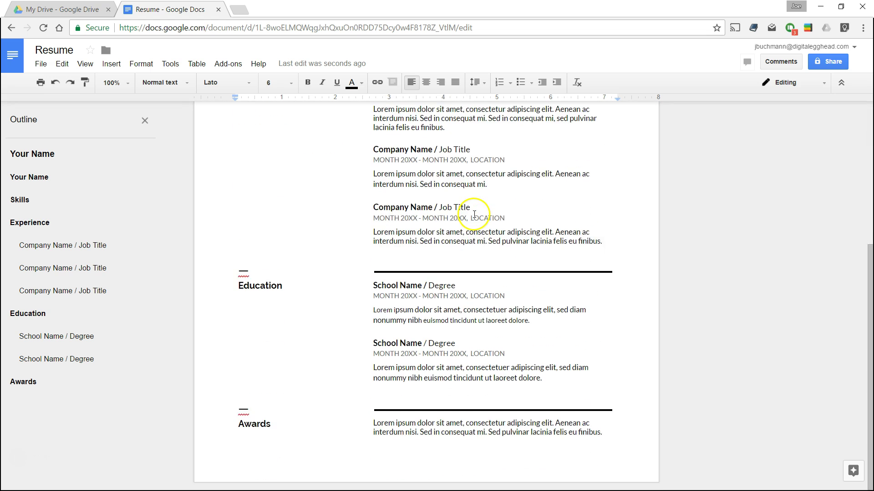
{"action": "scroll", "coordinate": [414, 215], "scroll_direction": "up", "scroll_amount": 5}
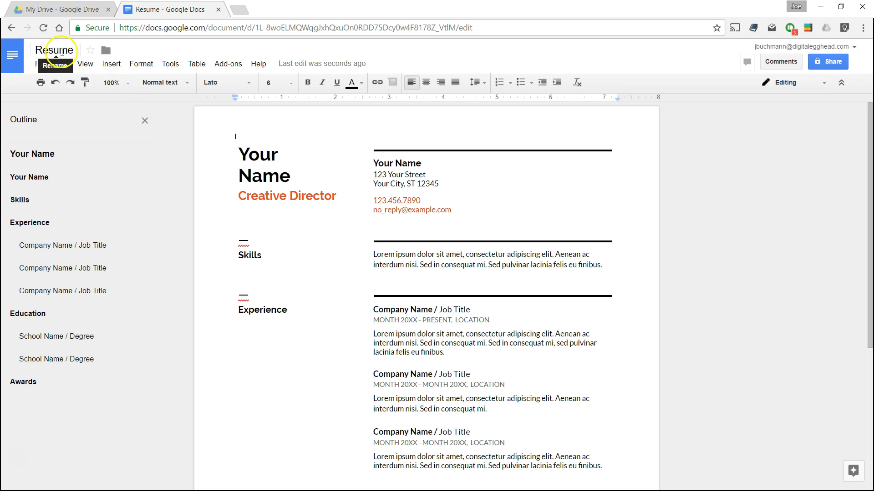
{"action": "left_click", "coordinate": [37, 44]}
{"action": "type", "text": "Sample"}
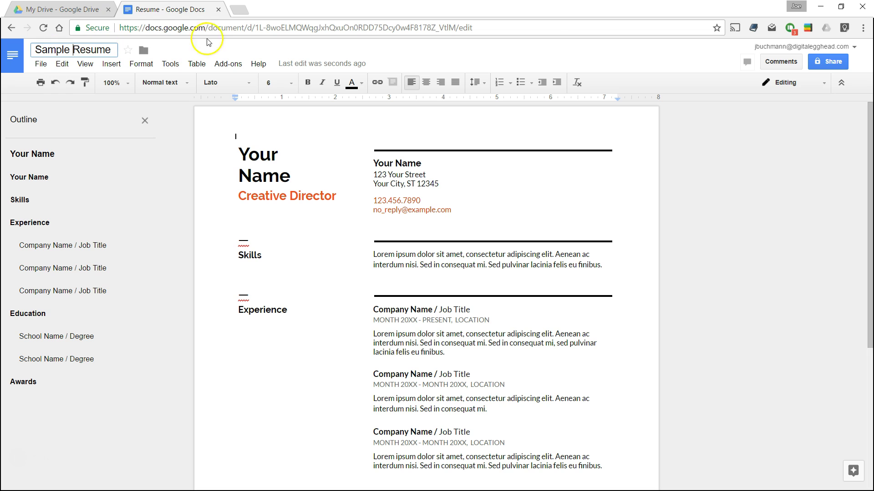
{"action": "left_click", "coordinate": [302, 181]}
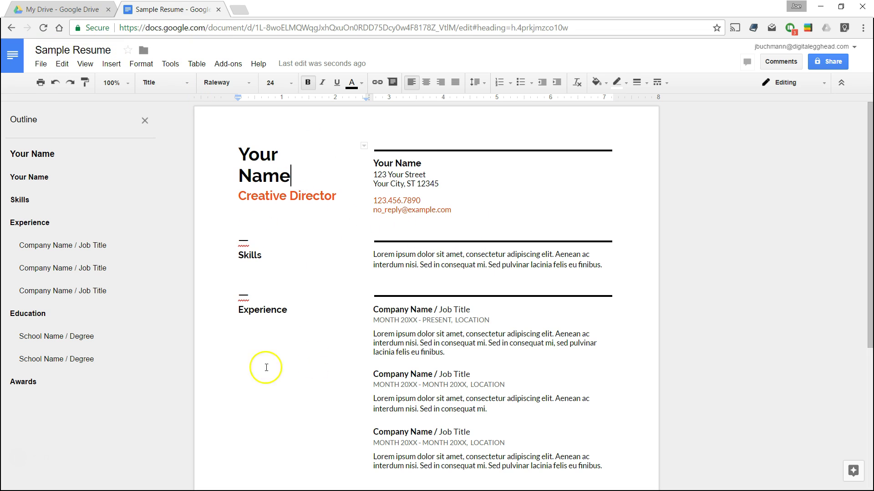